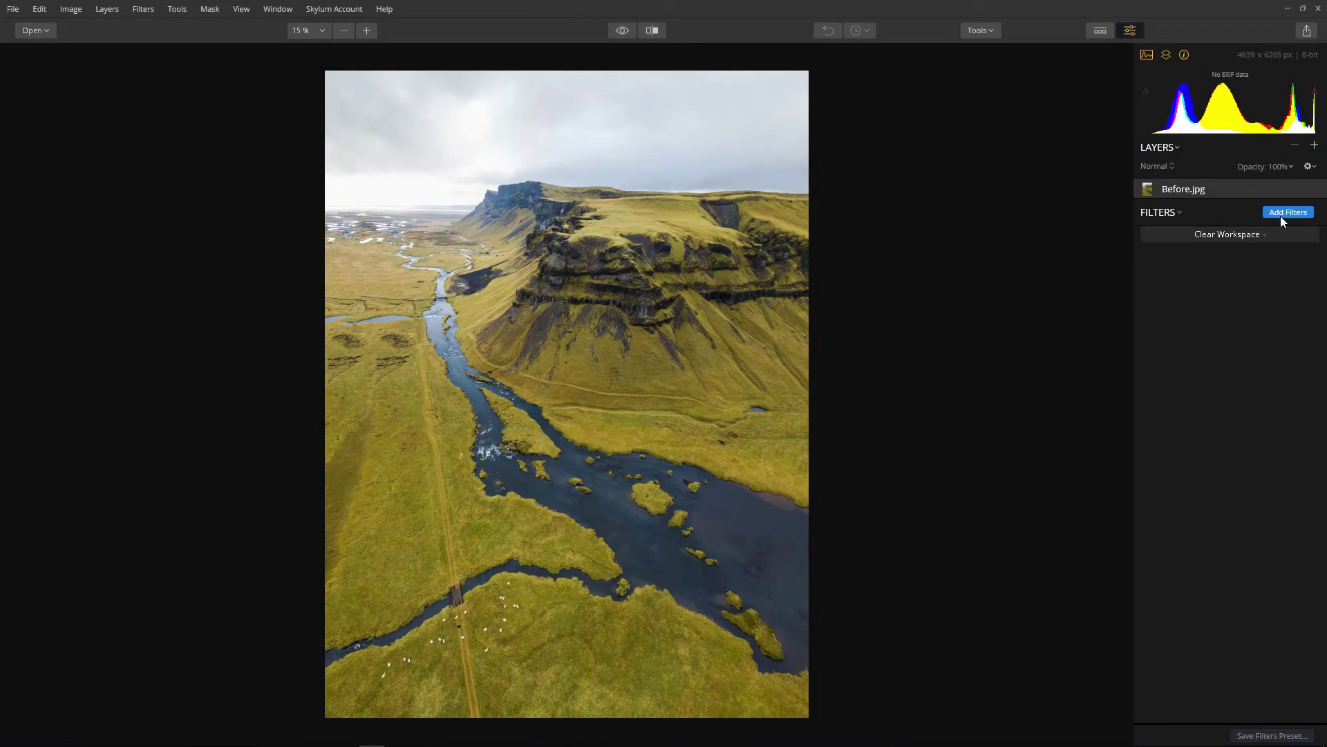
Step: Add a Develop filter with Custom white balance at Temperature -15 and Tint 24
click(1281, 216)
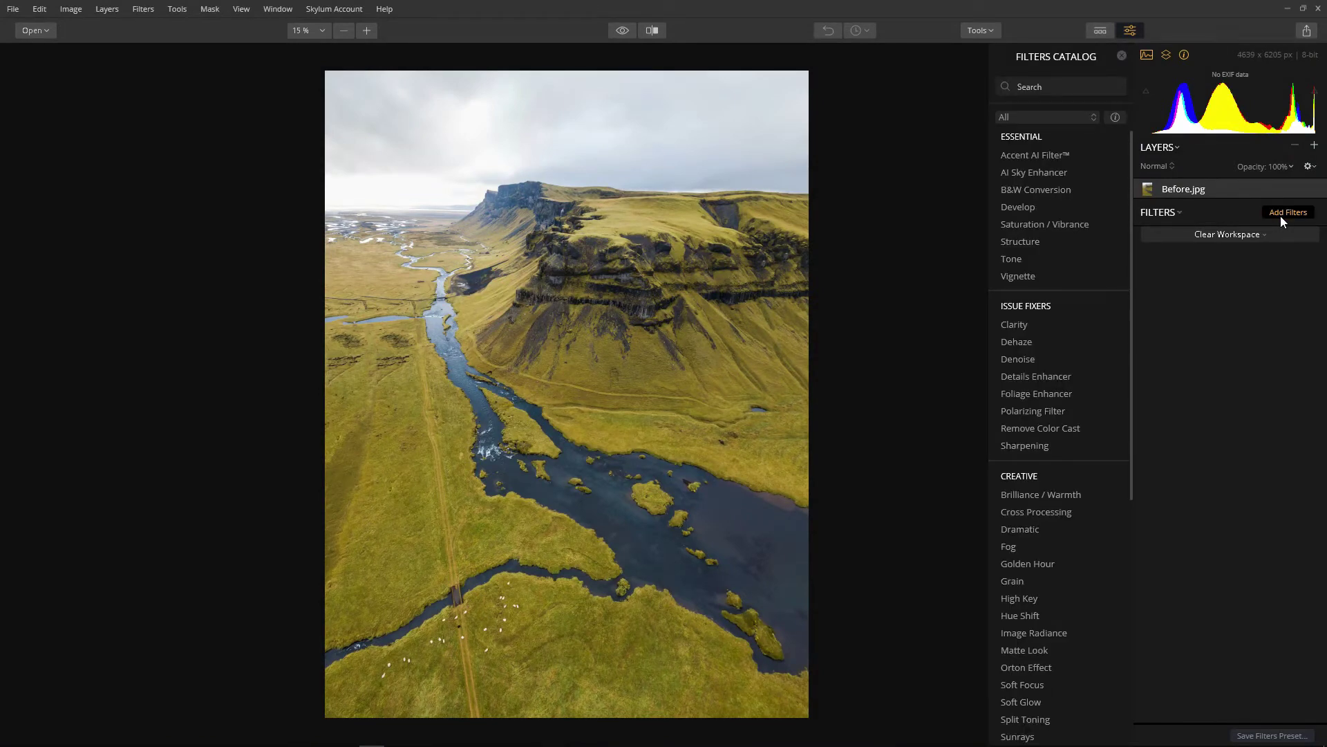
click(1042, 209)
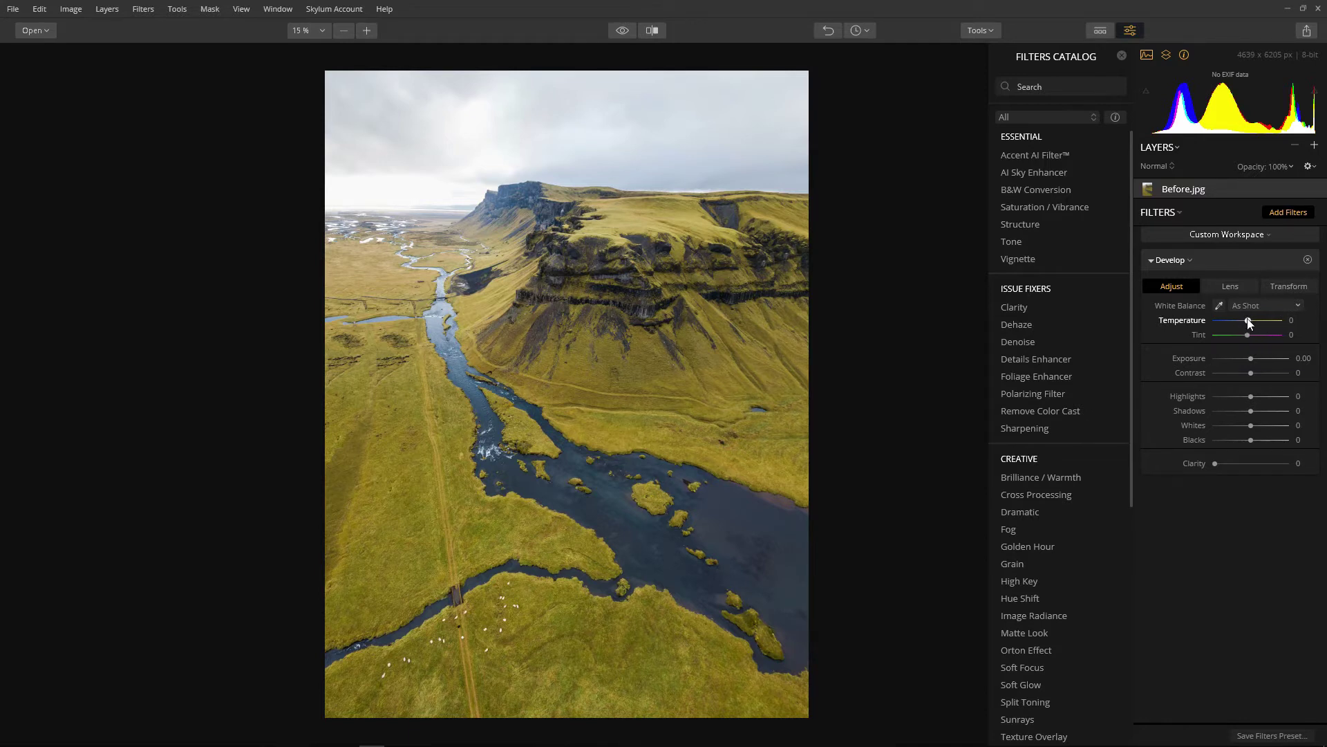
drag(1247, 321, 1245, 321)
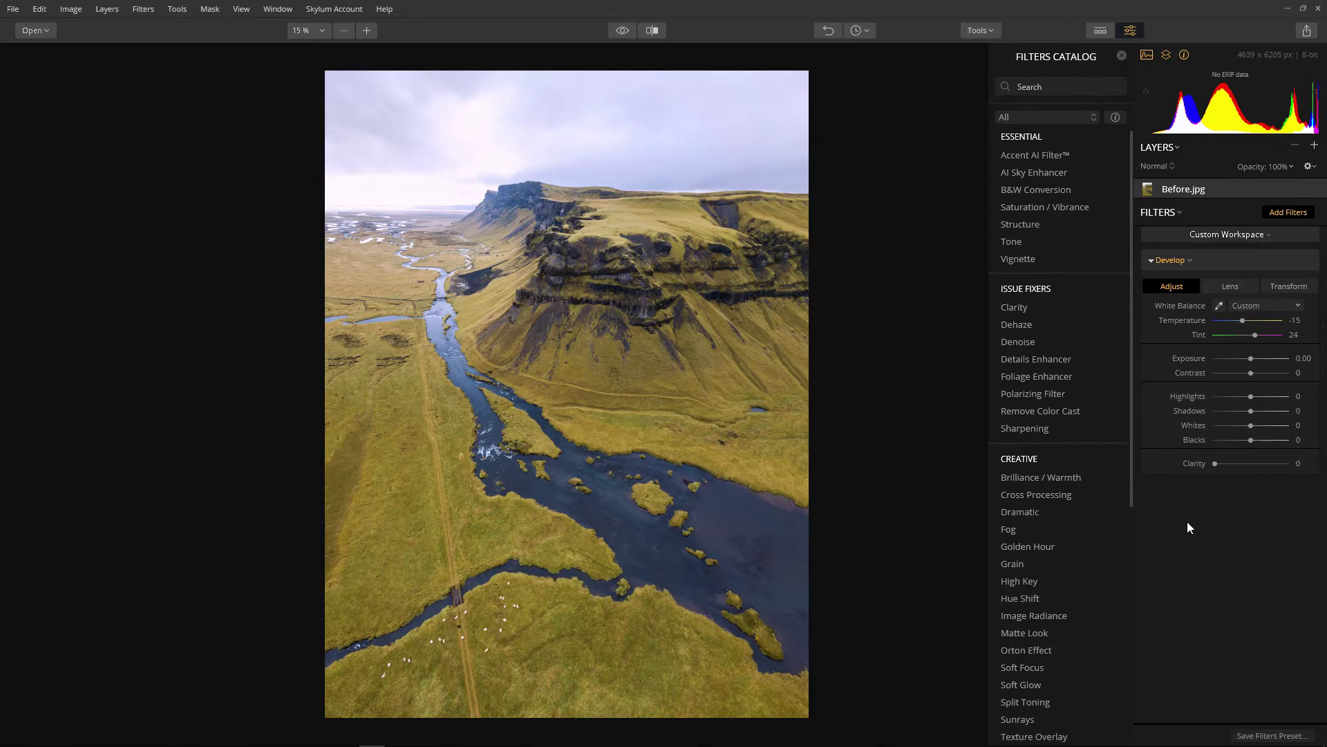
Step: Set Develop Exposure -0.87, Contrast 35, Highlights -100, Shadows 12, Whites 100, Blacks -60
drag(1251, 359, 1246, 365)
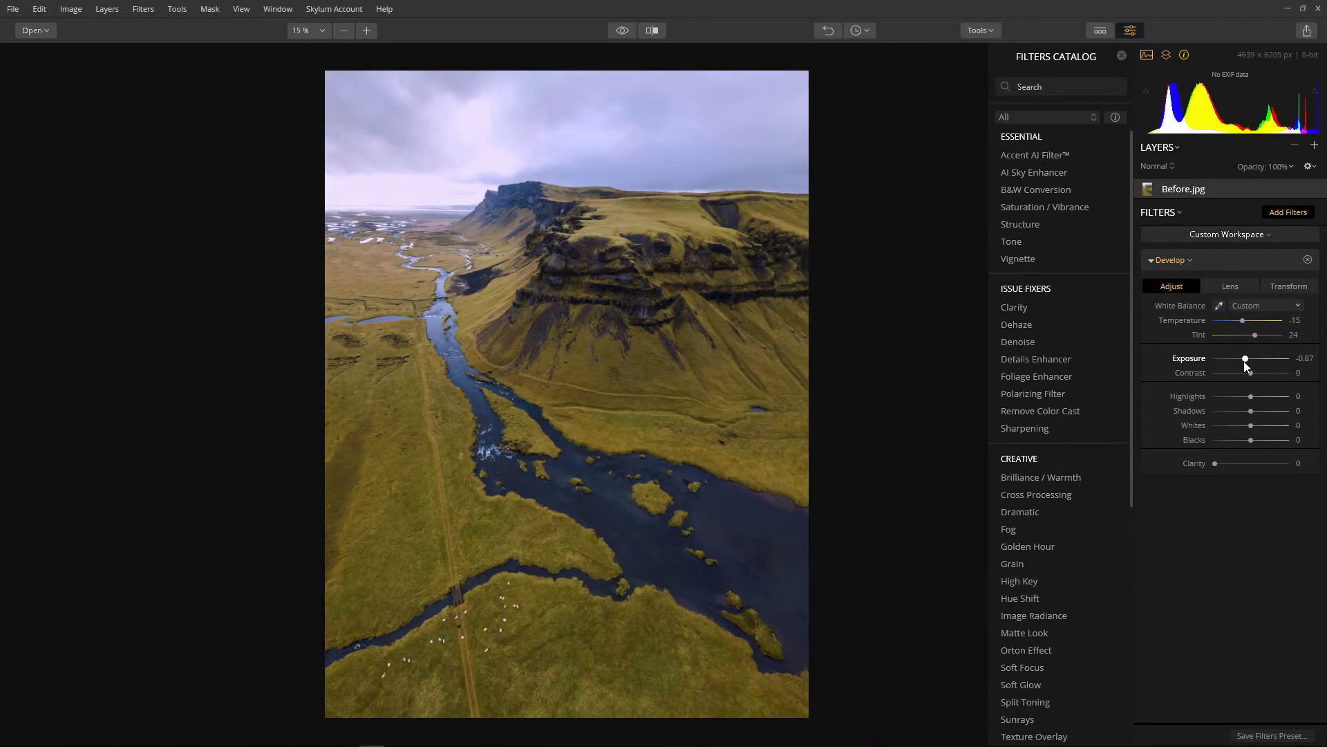
drag(1251, 373, 1265, 374)
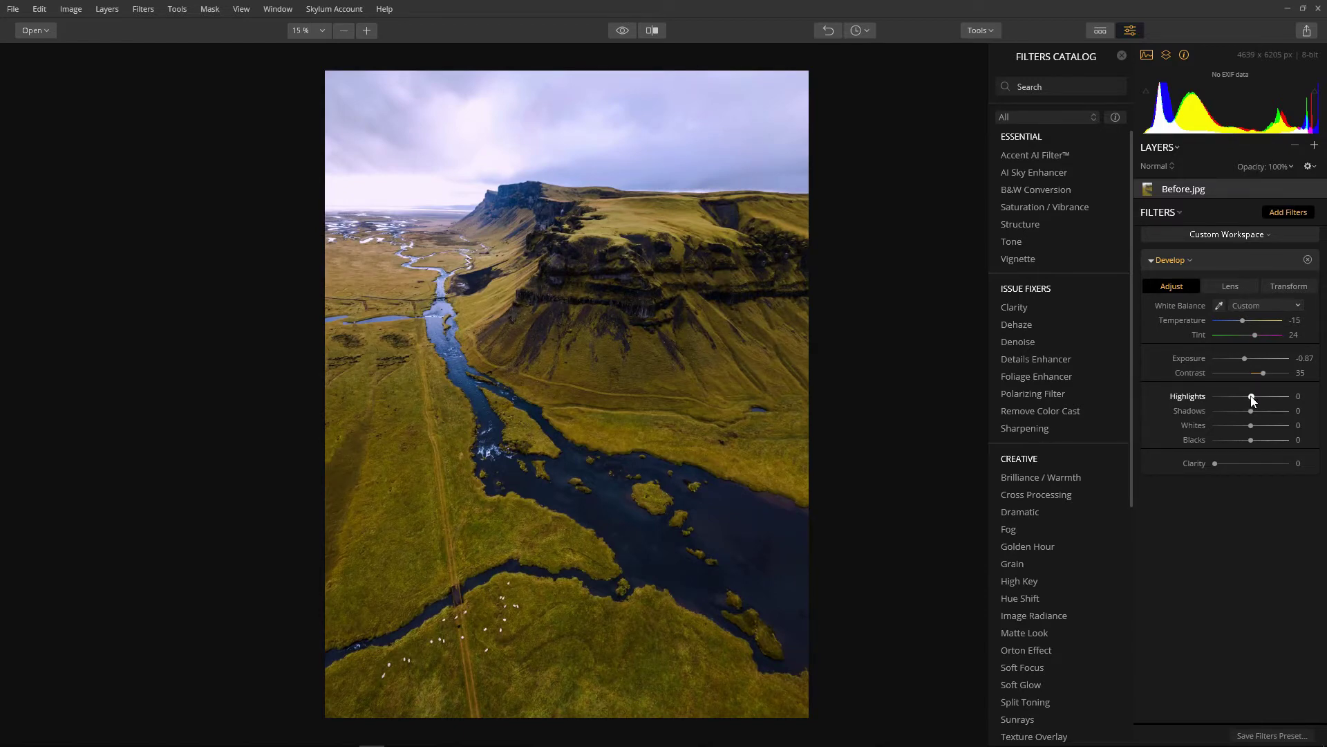
drag(1253, 398, 1210, 399)
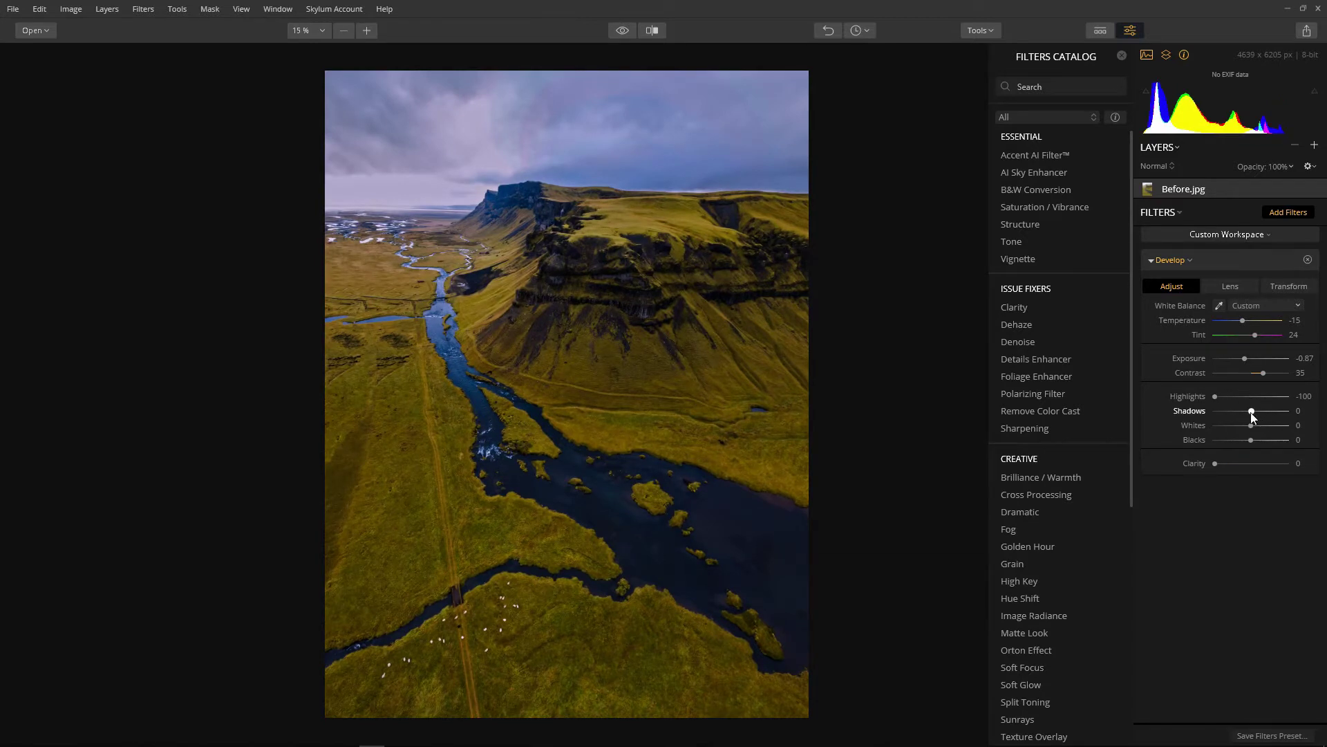
drag(1253, 413, 1256, 415)
drag(1253, 427, 1229, 442)
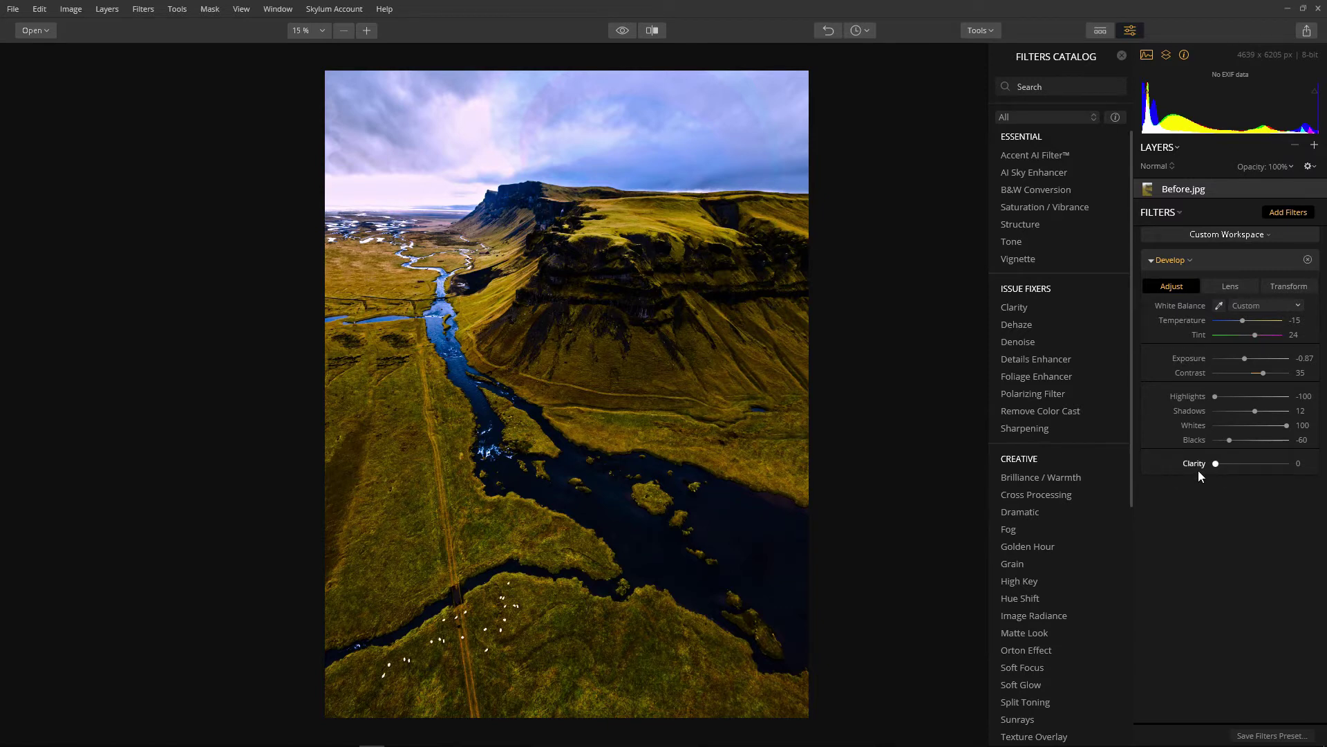
Step: Add a Saturation / Vibrance filter with Saturation -45 and Vibrance 50 to mute colours
click(1046, 209)
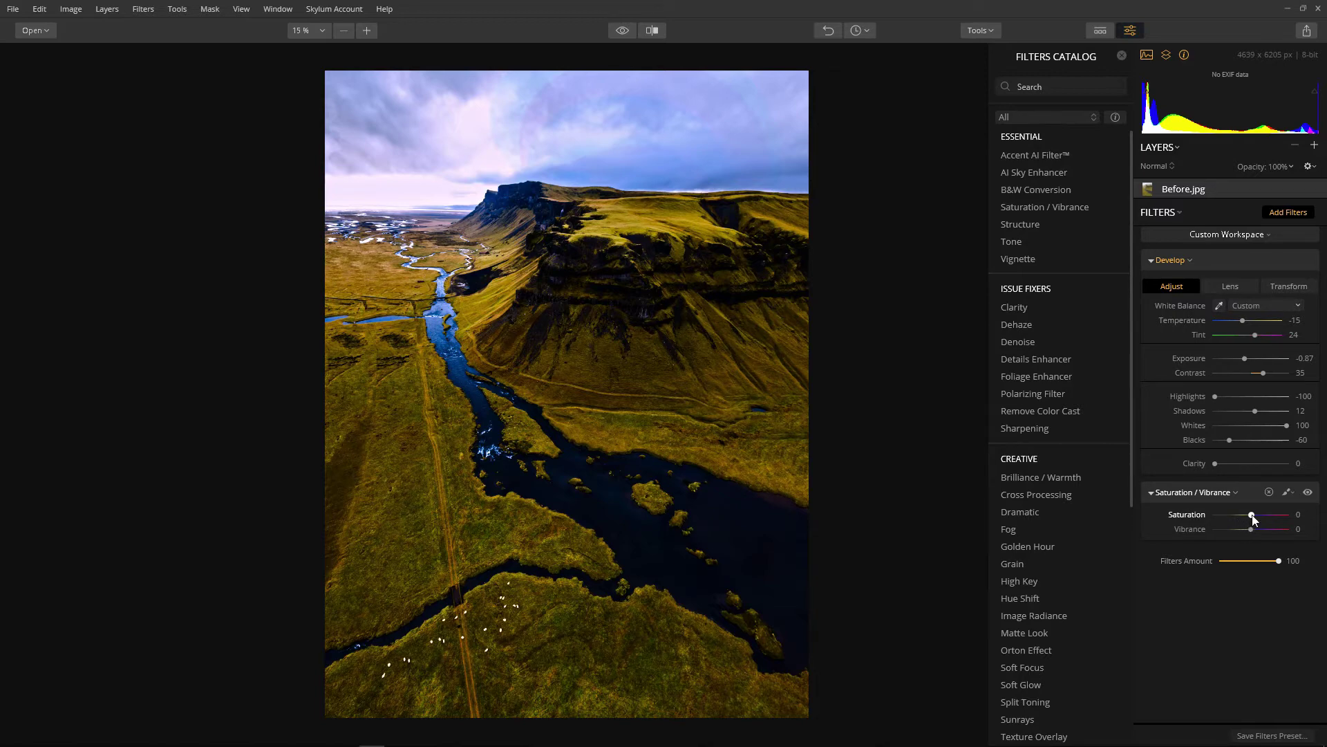
drag(1252, 515, 1236, 520)
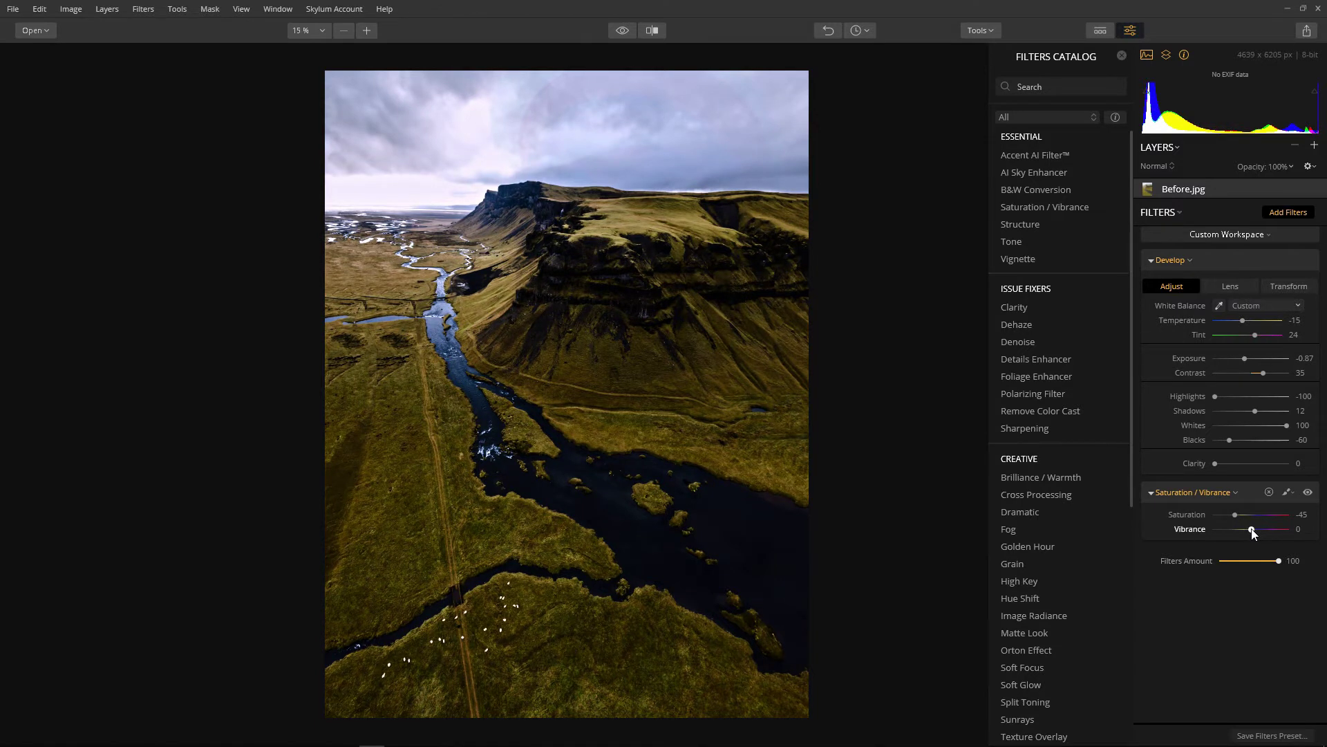
drag(1252, 530, 1271, 536)
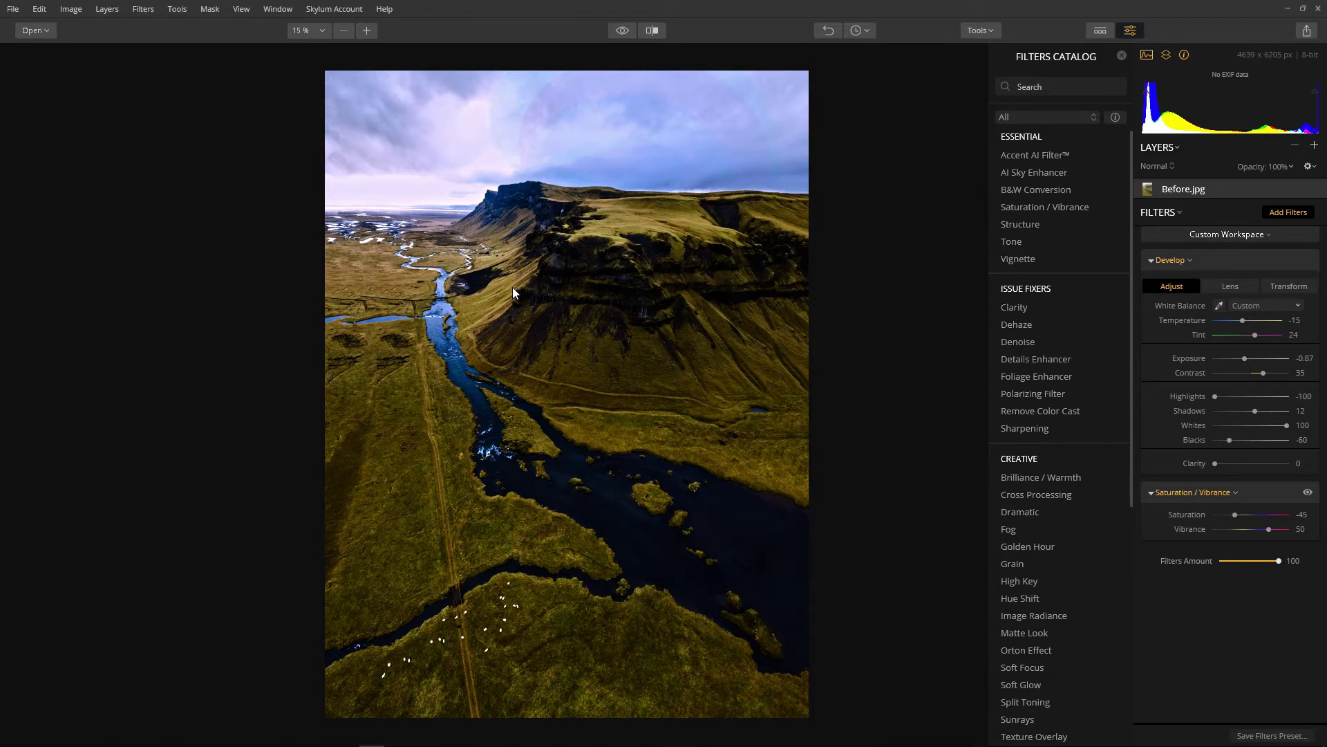
Step: Add a Polarizing Filter set to Amount 100 to deepen the sky
click(1013, 394)
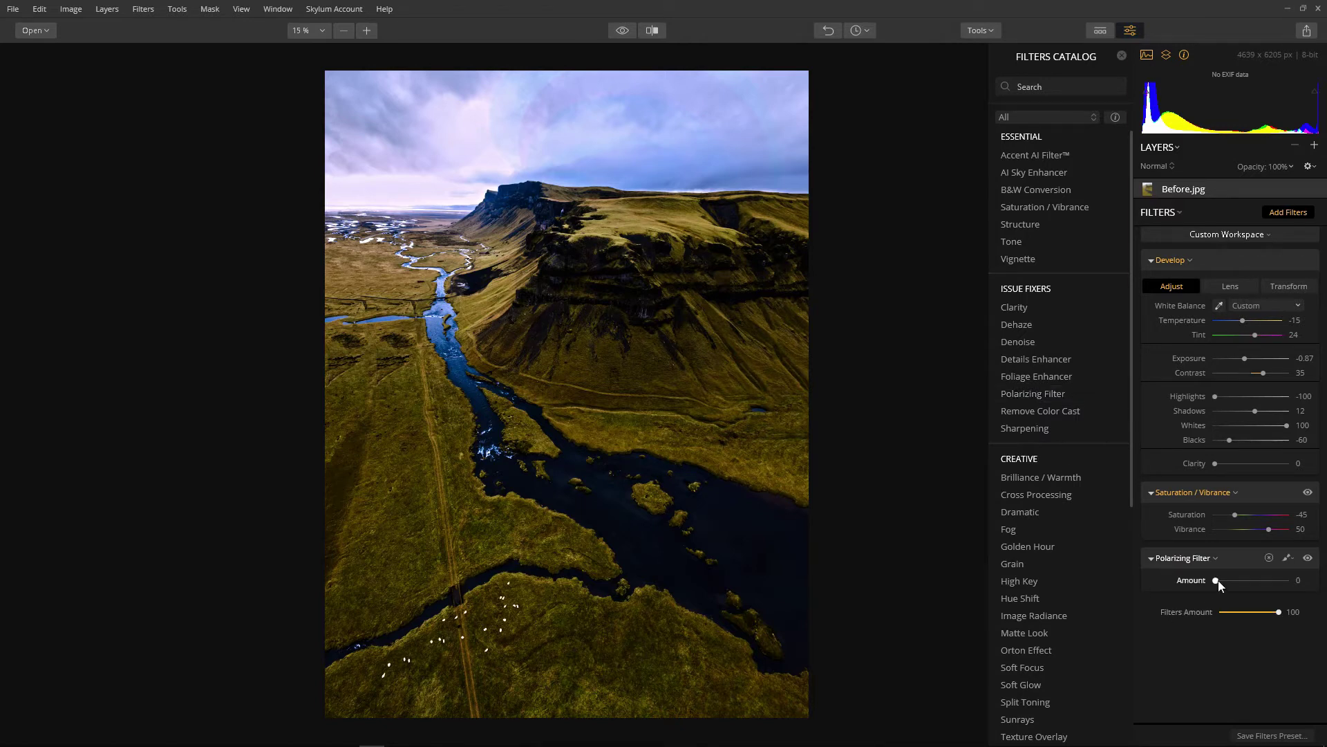
drag(1218, 580, 1296, 590)
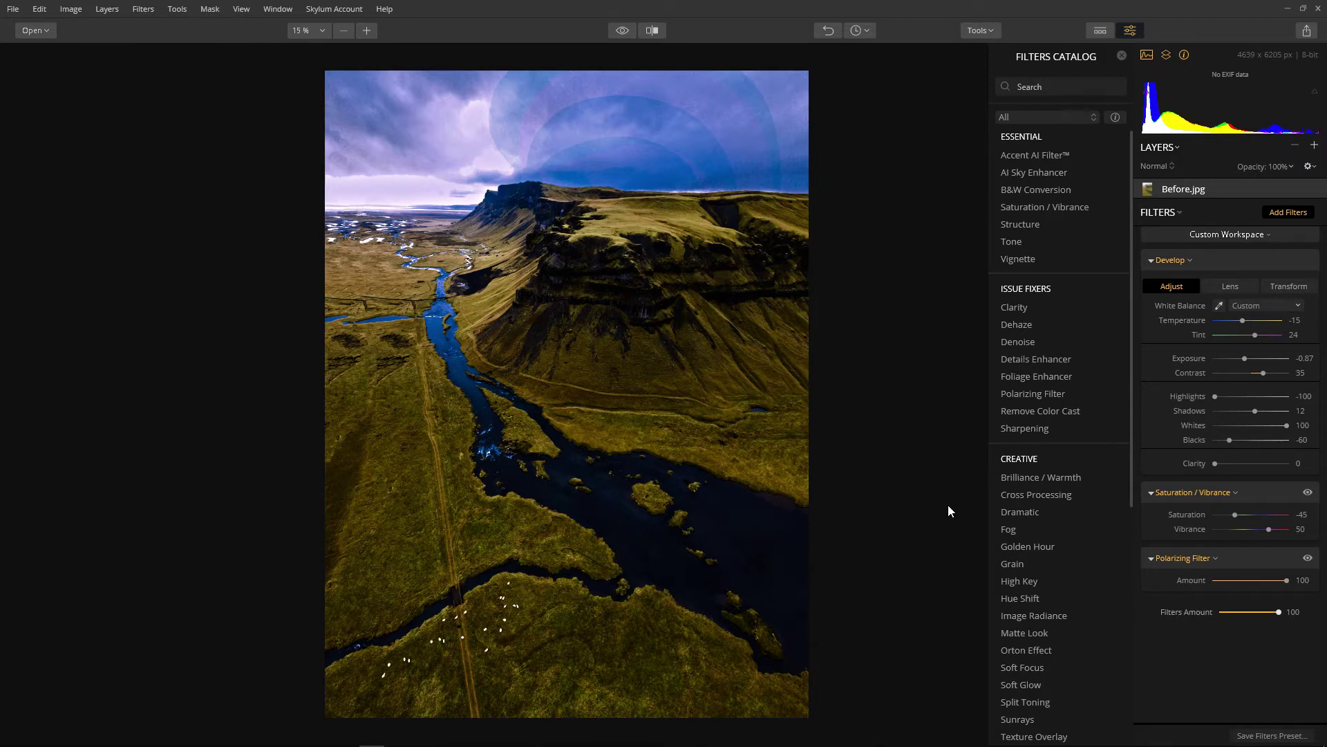
Step: Add a Structure filter with Amount -100 to soften detail
click(1039, 227)
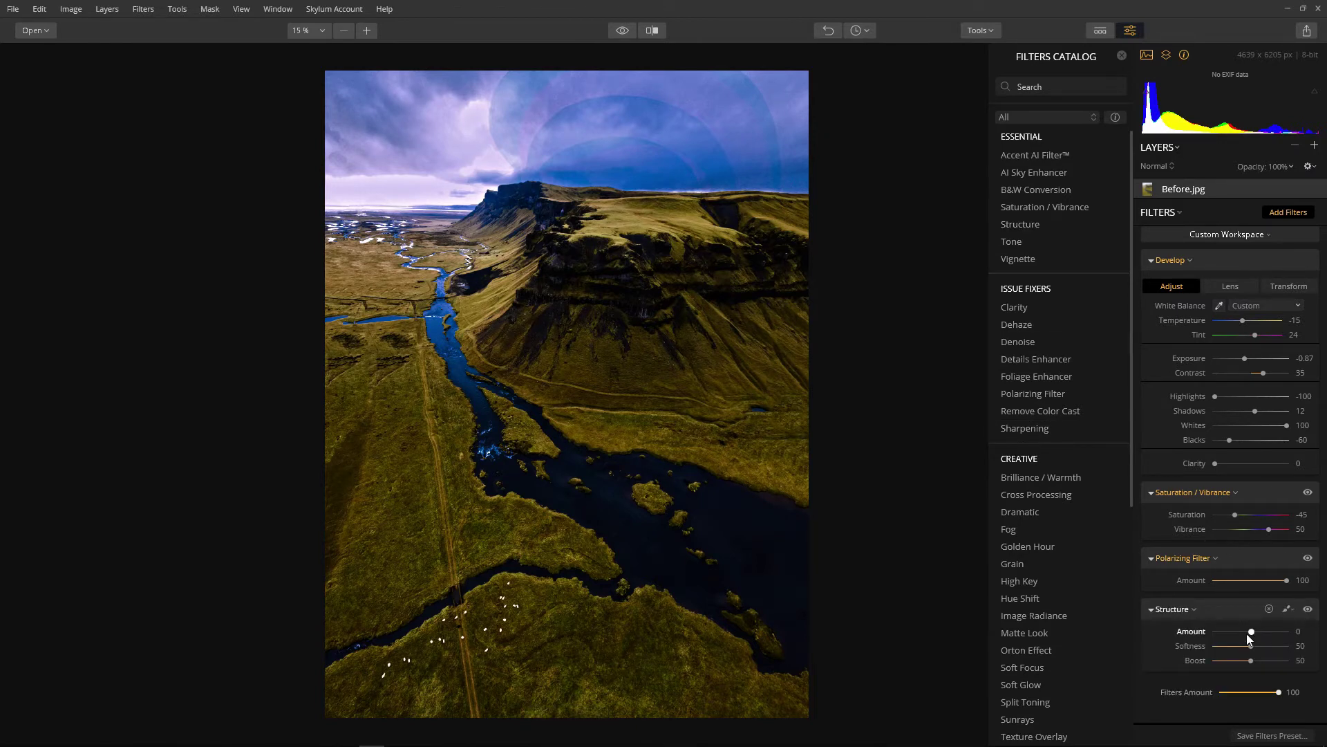
drag(1250, 631, 1213, 633)
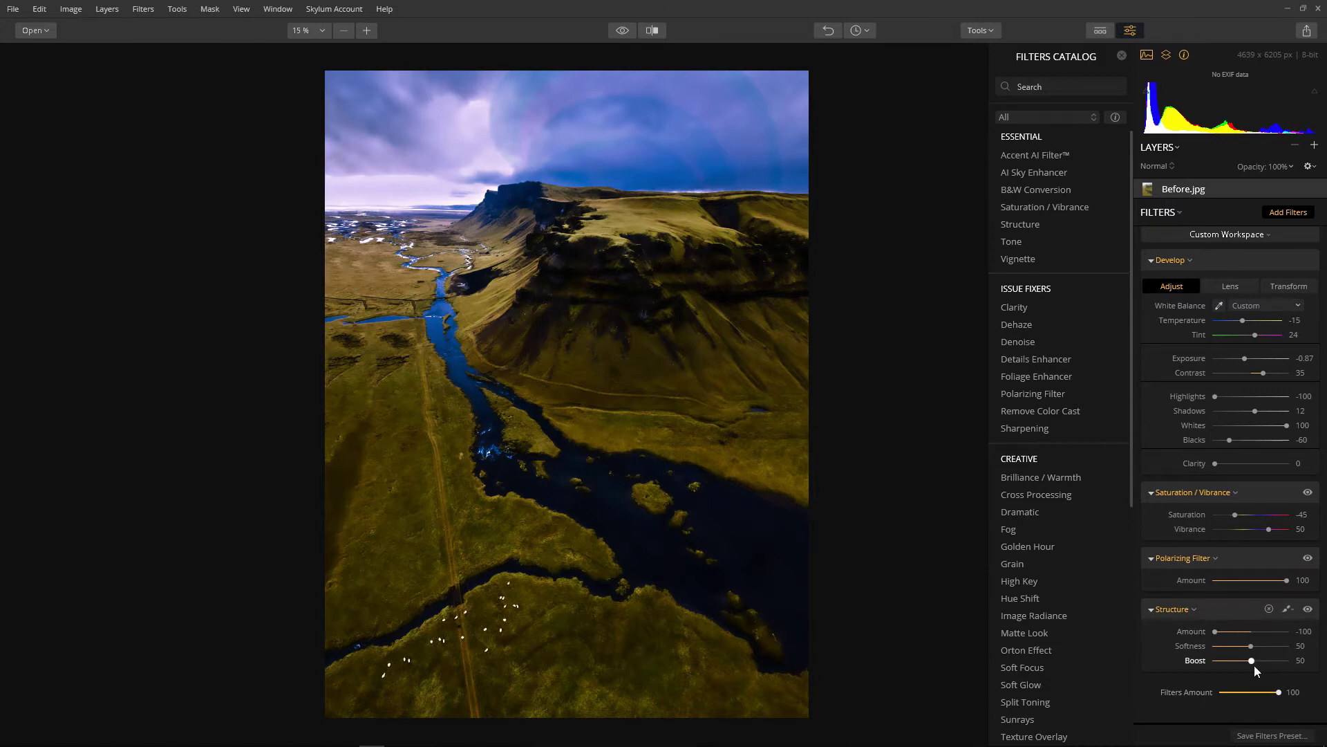
Step: Mask the Structure filter with a gradient drawn downward across the middle of the river valley
mouse_move(1291, 611)
click(1289, 612)
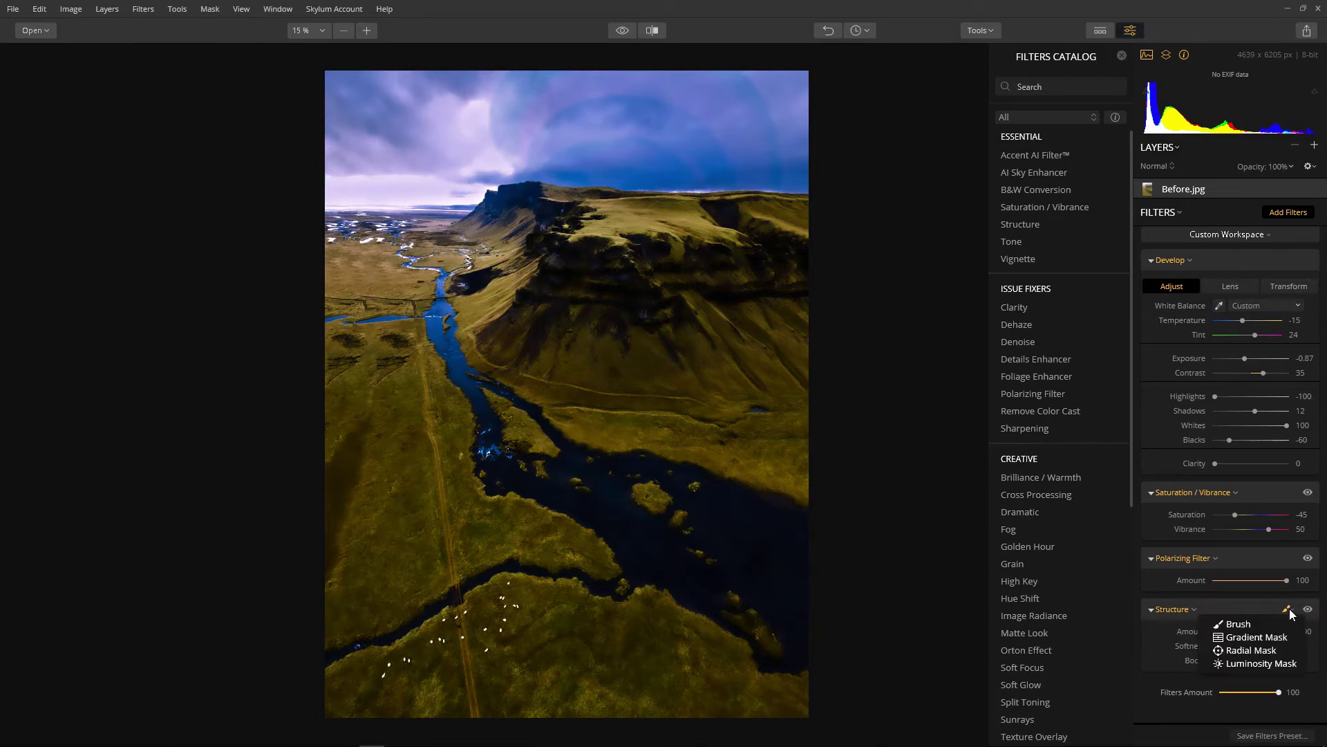
click(1270, 638)
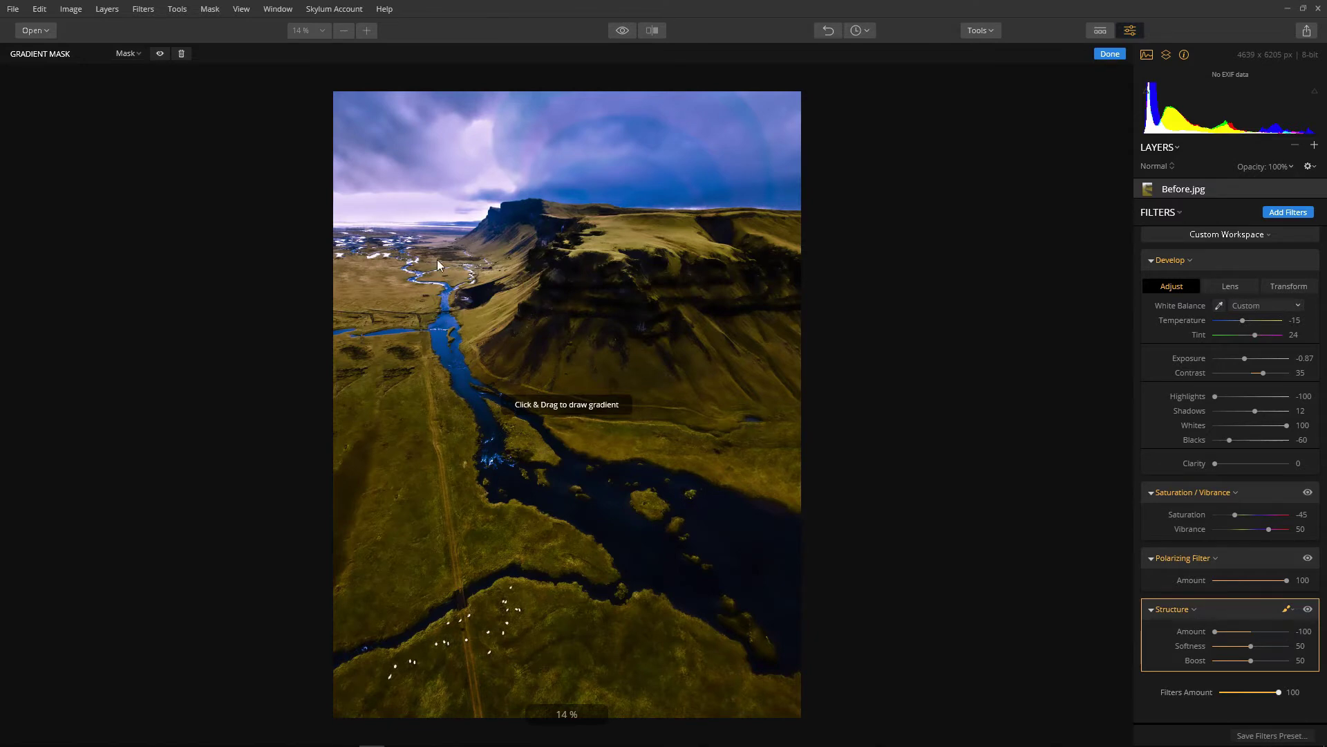
drag(467, 264, 471, 563)
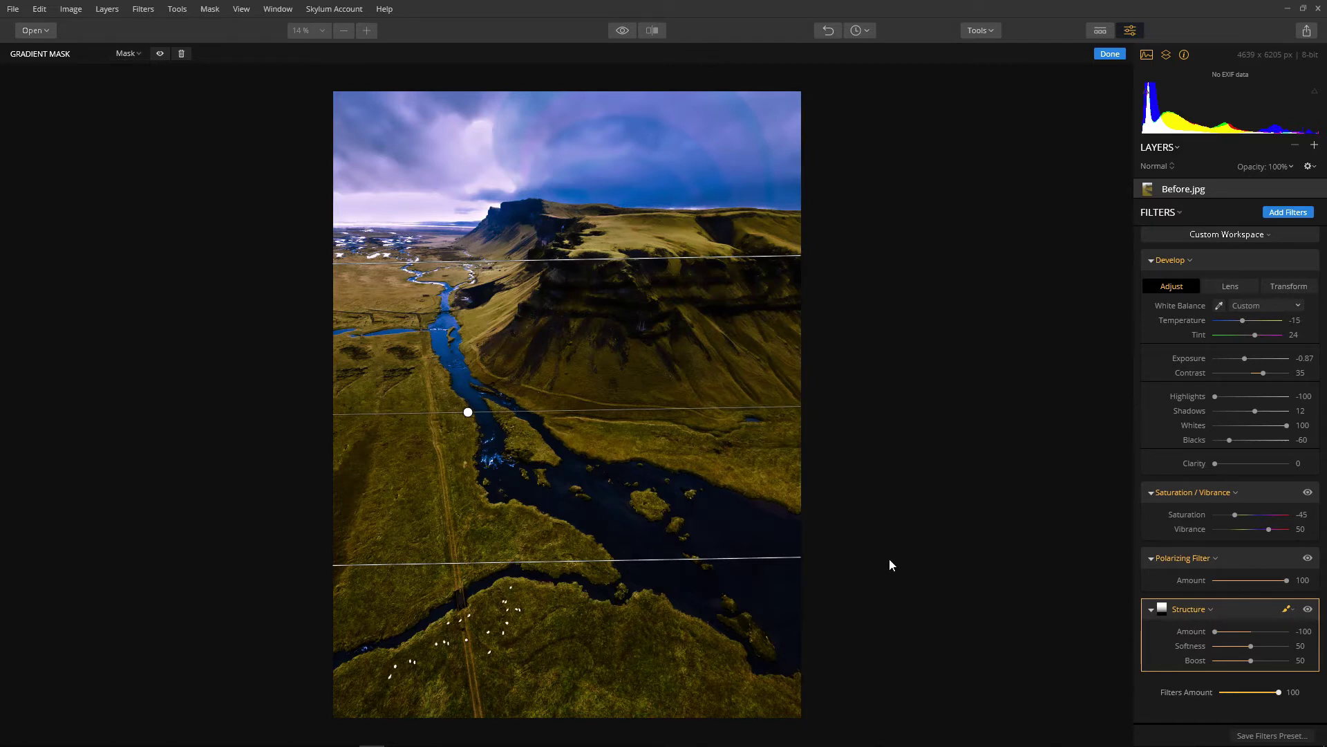
click(1288, 611)
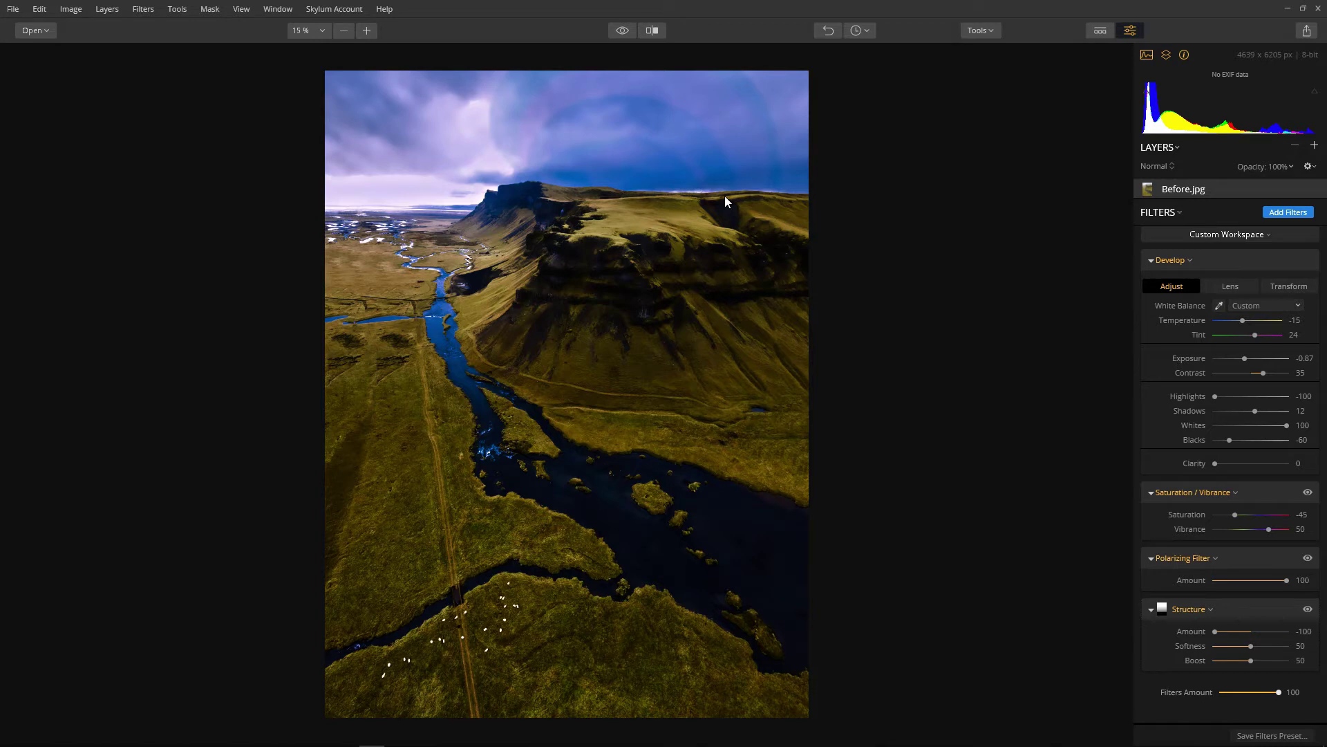
Step: Add a Vignette filter with Amount -100, Size 60, Roundness 31 and Feather 78
click(1306, 213)
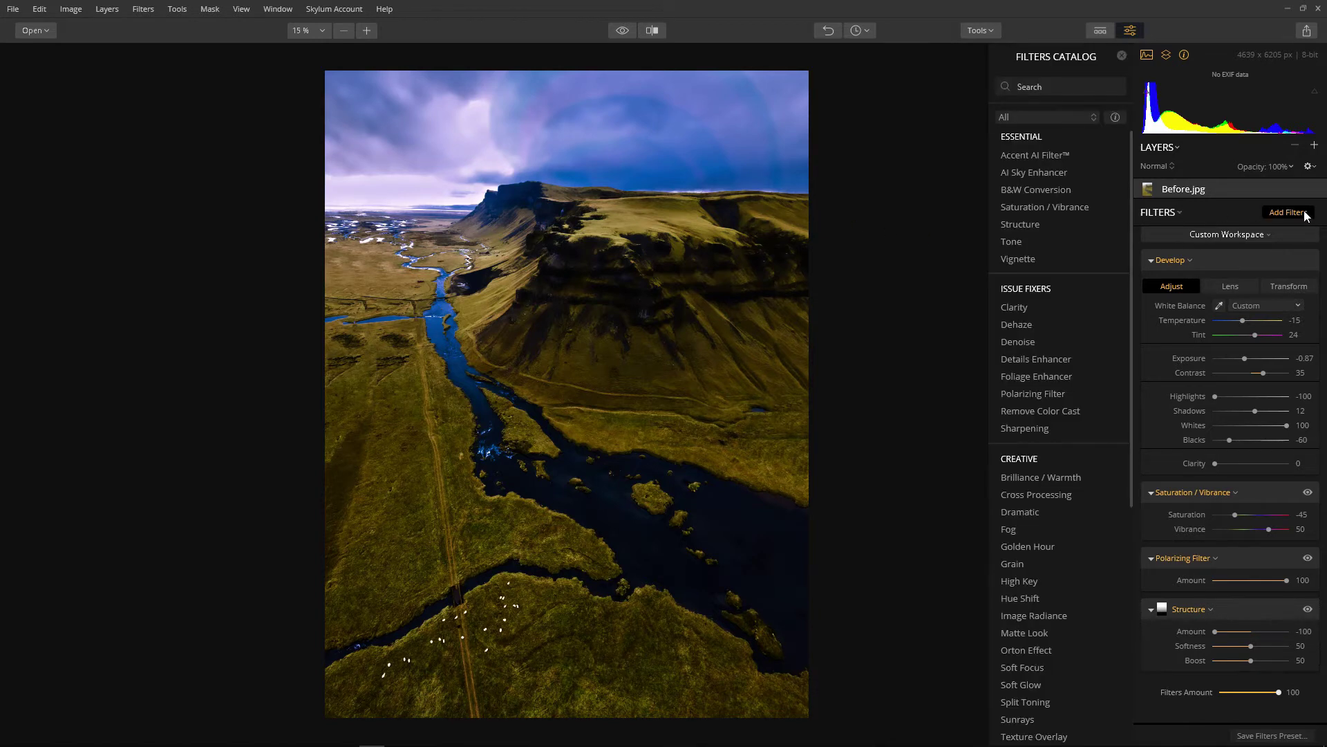
click(1019, 261)
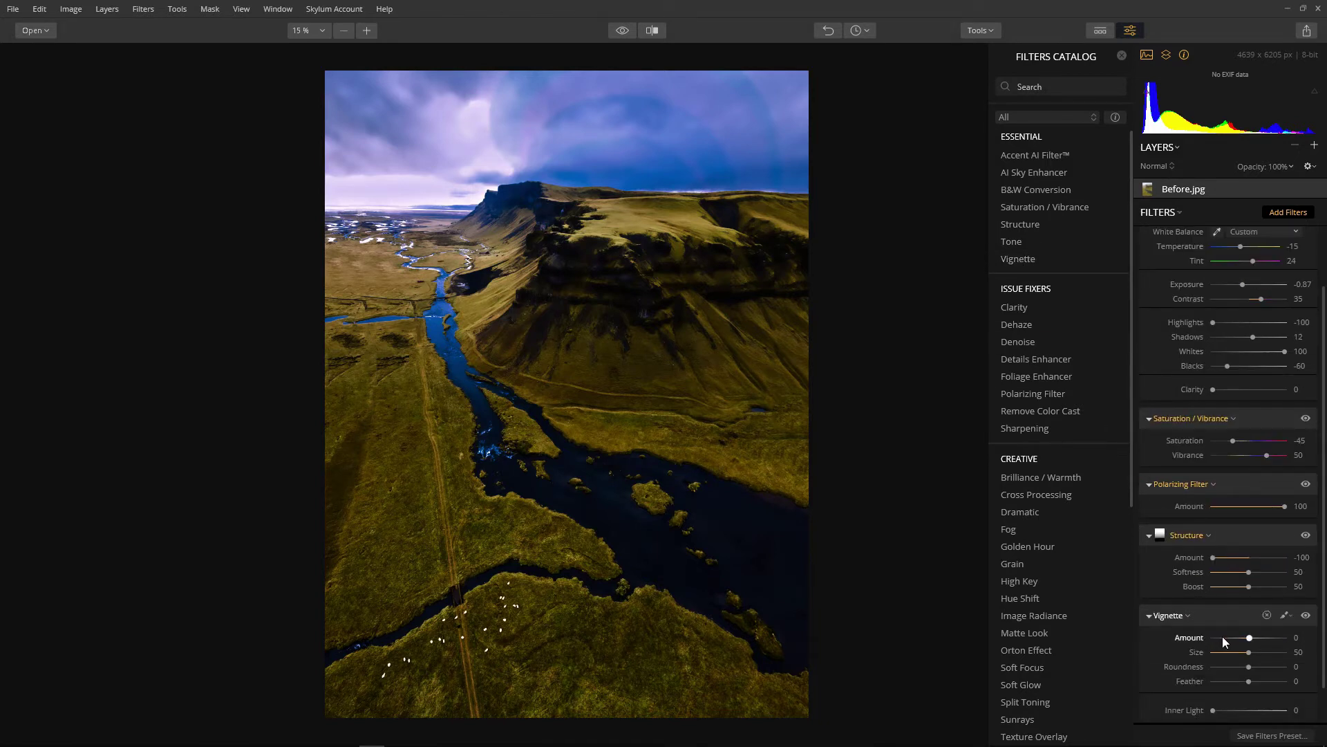
drag(1248, 637, 1213, 639)
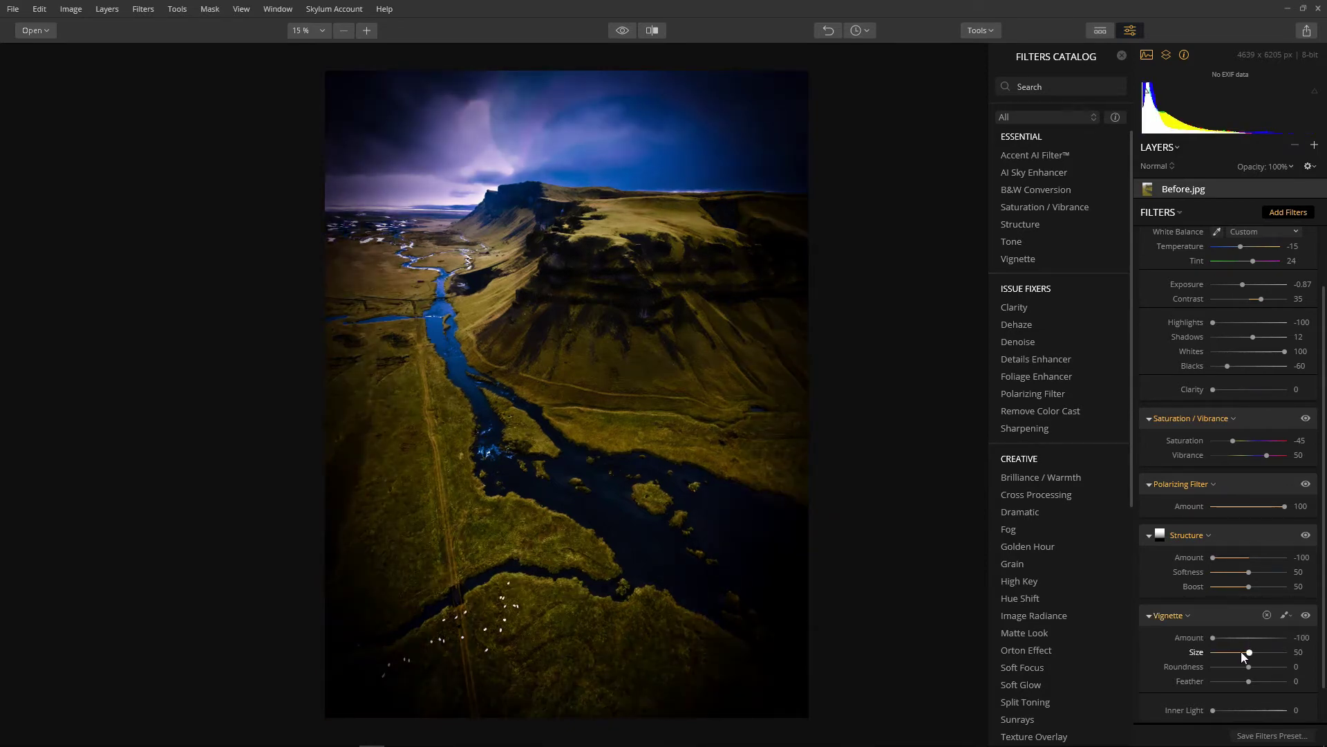
drag(1250, 652, 1258, 652)
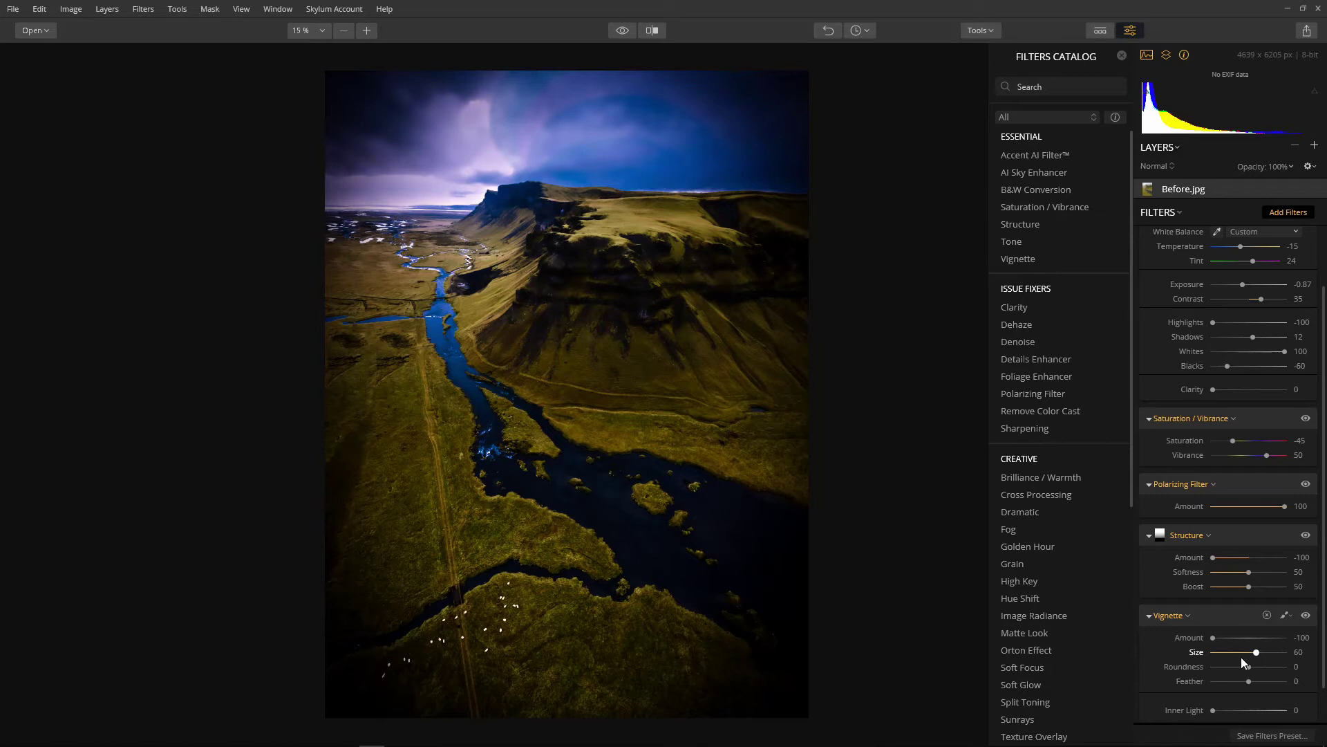
drag(1250, 667, 1260, 669)
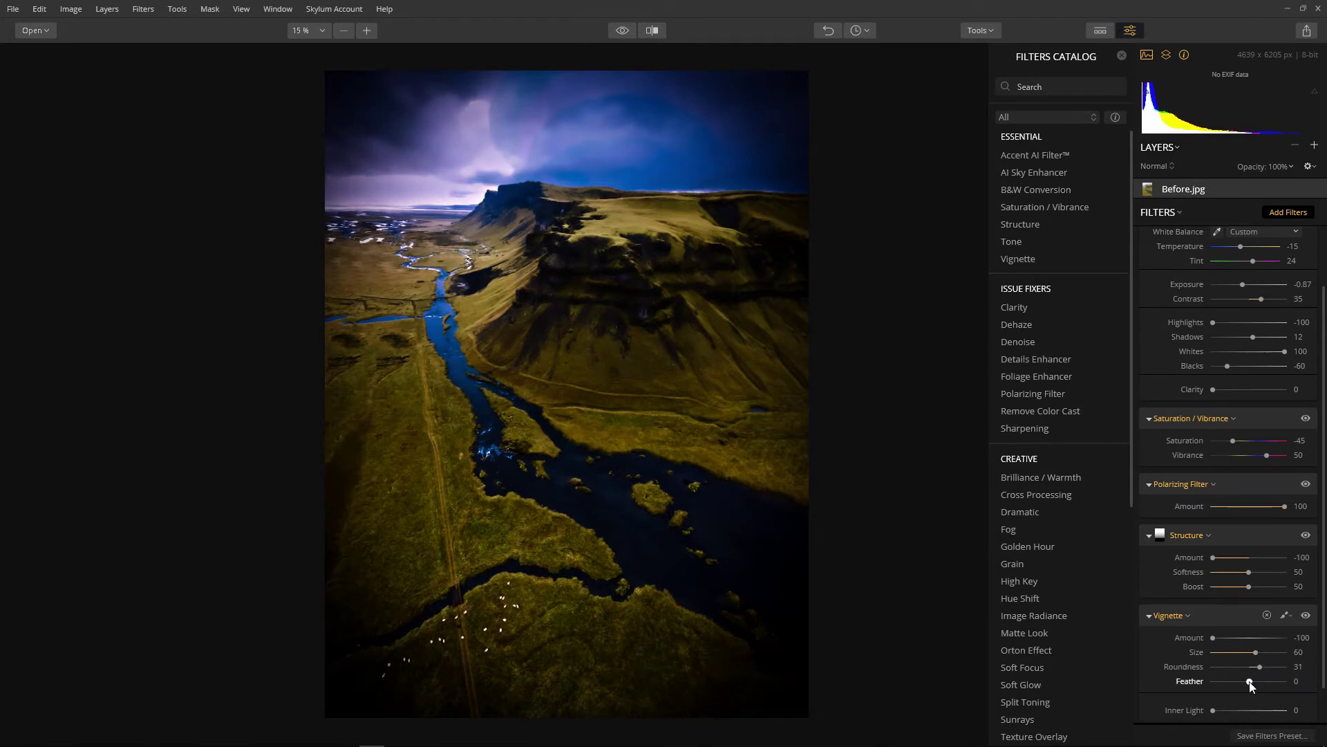
drag(1252, 683, 1278, 685)
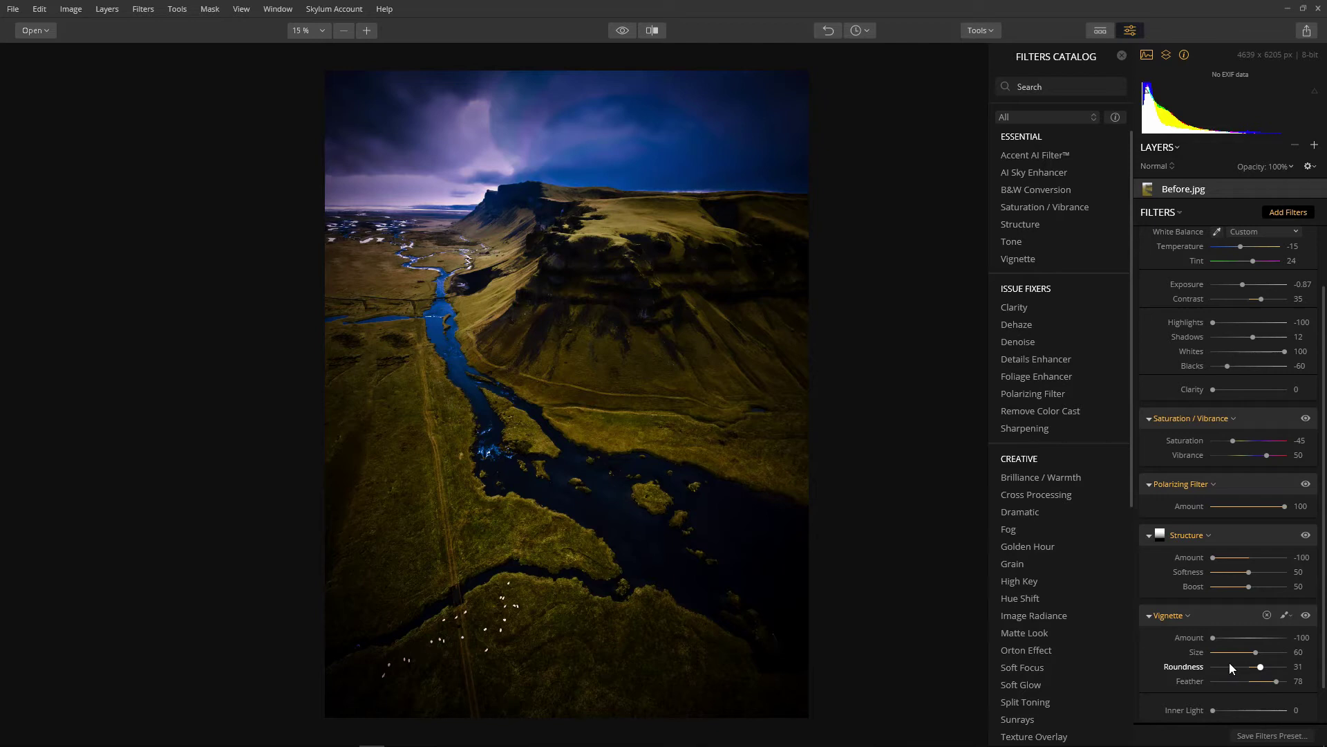
Step: Mask the Vignette with a gradient drawn down from the cliff, centred just below the clifftop
click(1289, 614)
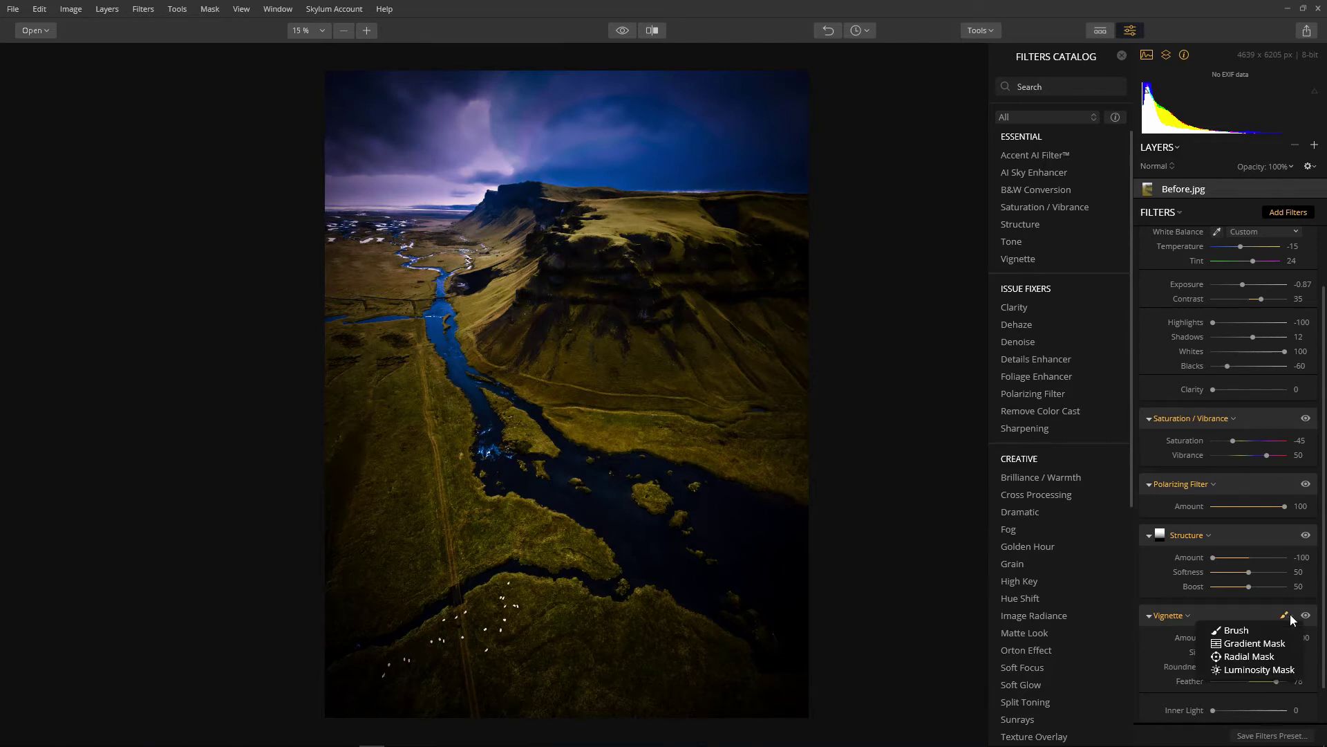
click(1263, 644)
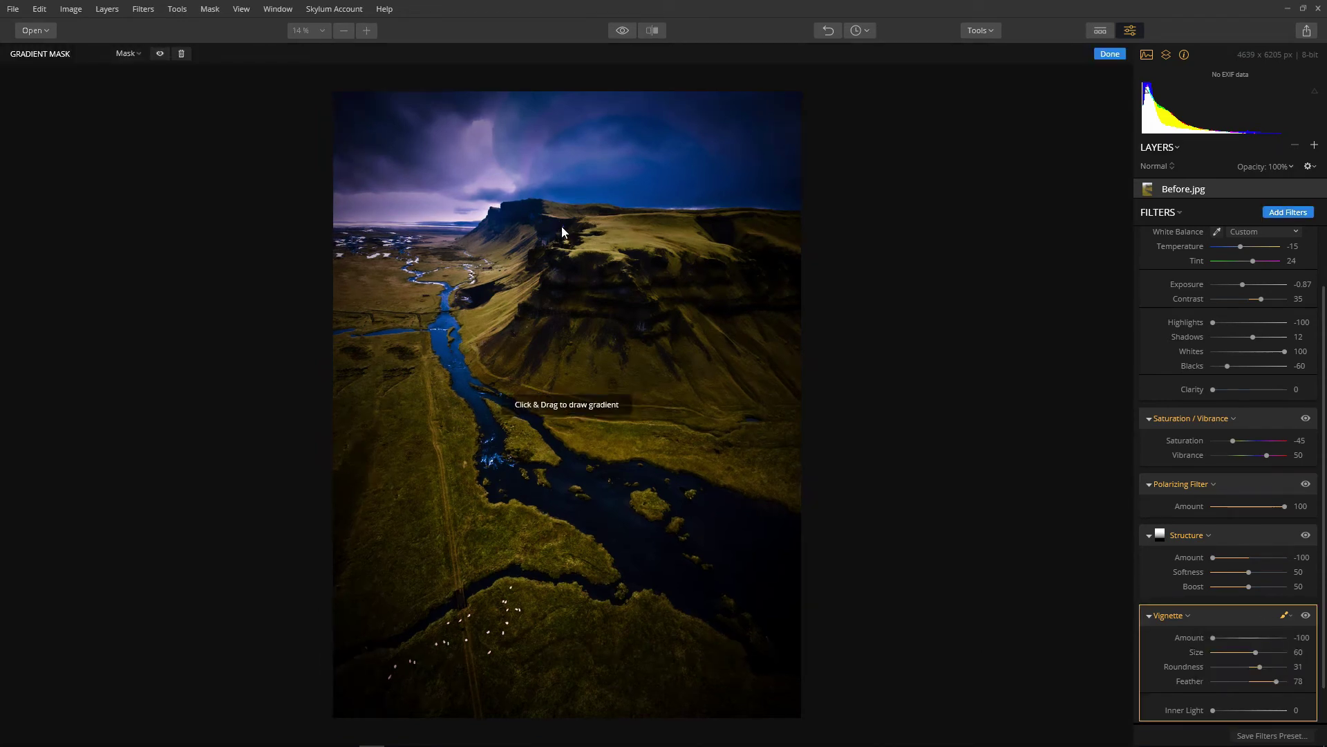
drag(489, 219, 558, 426)
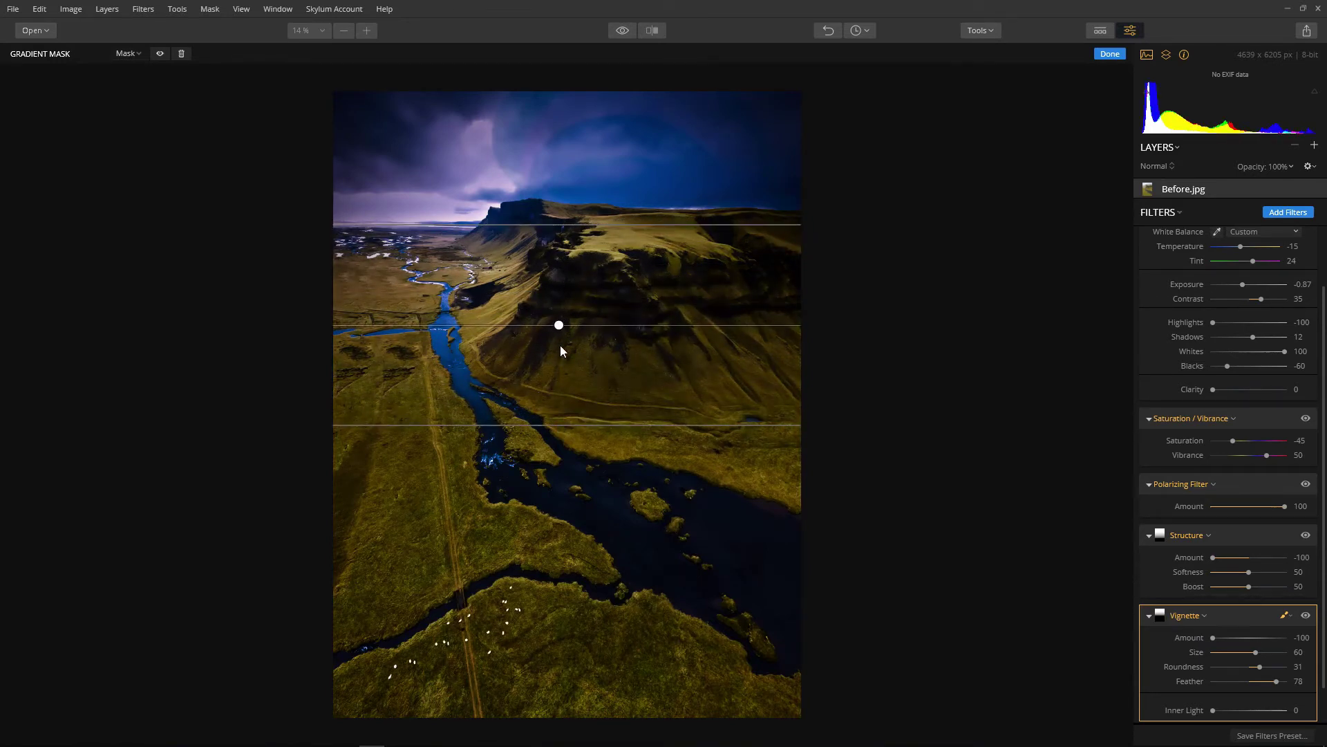
mouse_move(561, 324)
mouse_down()
mouse_move(558, 249)
mouse_move(554, 309)
mouse_move(559, 286)
mouse_move(566, 314)
mouse_up()
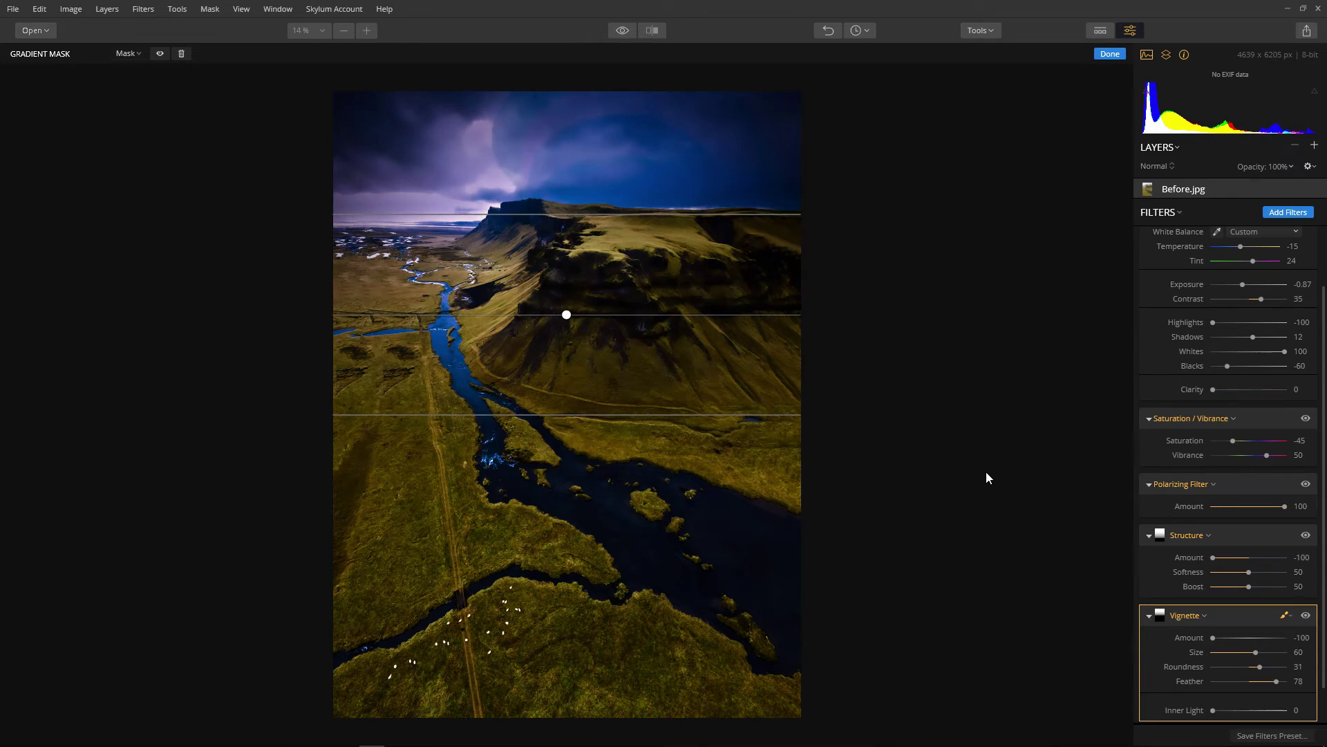
click(1287, 616)
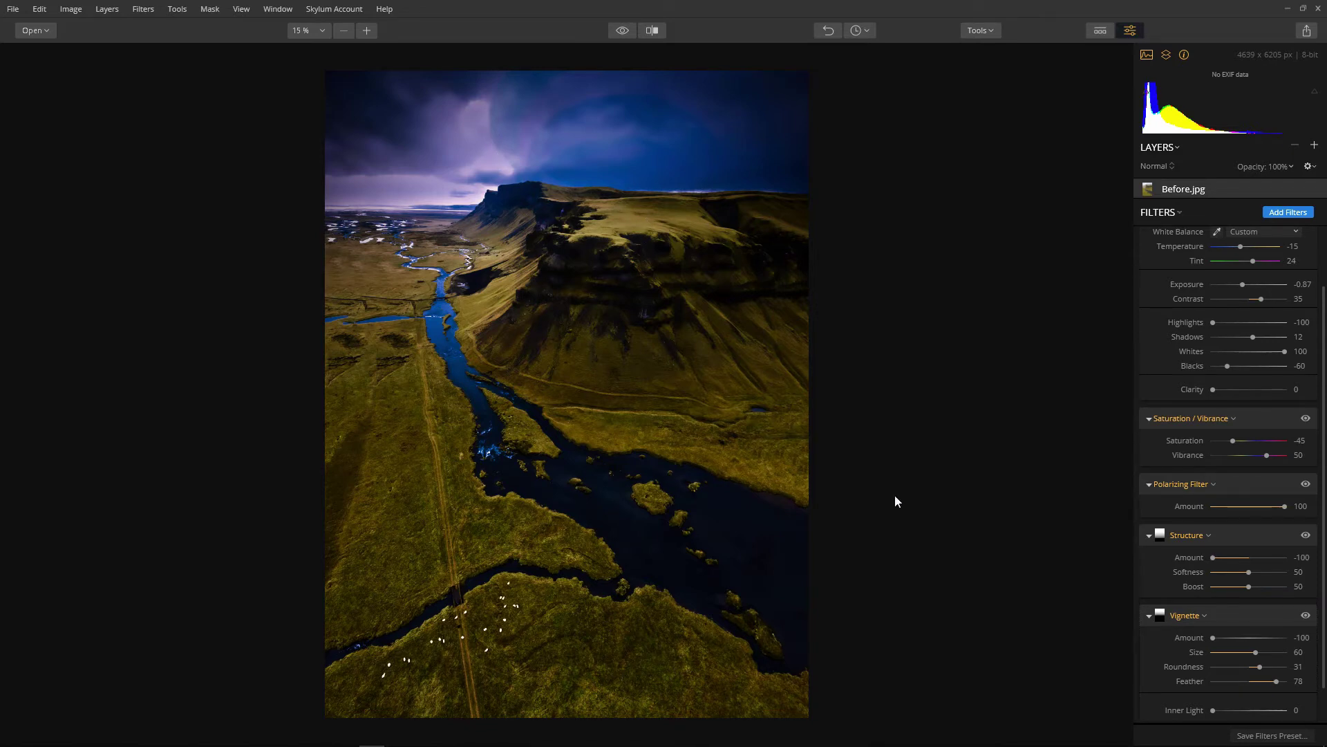
Step: Add a Whites / Blacks filter from Utility with Whites set to 58
click(1288, 214)
scroll(1058, 529, down, 5)
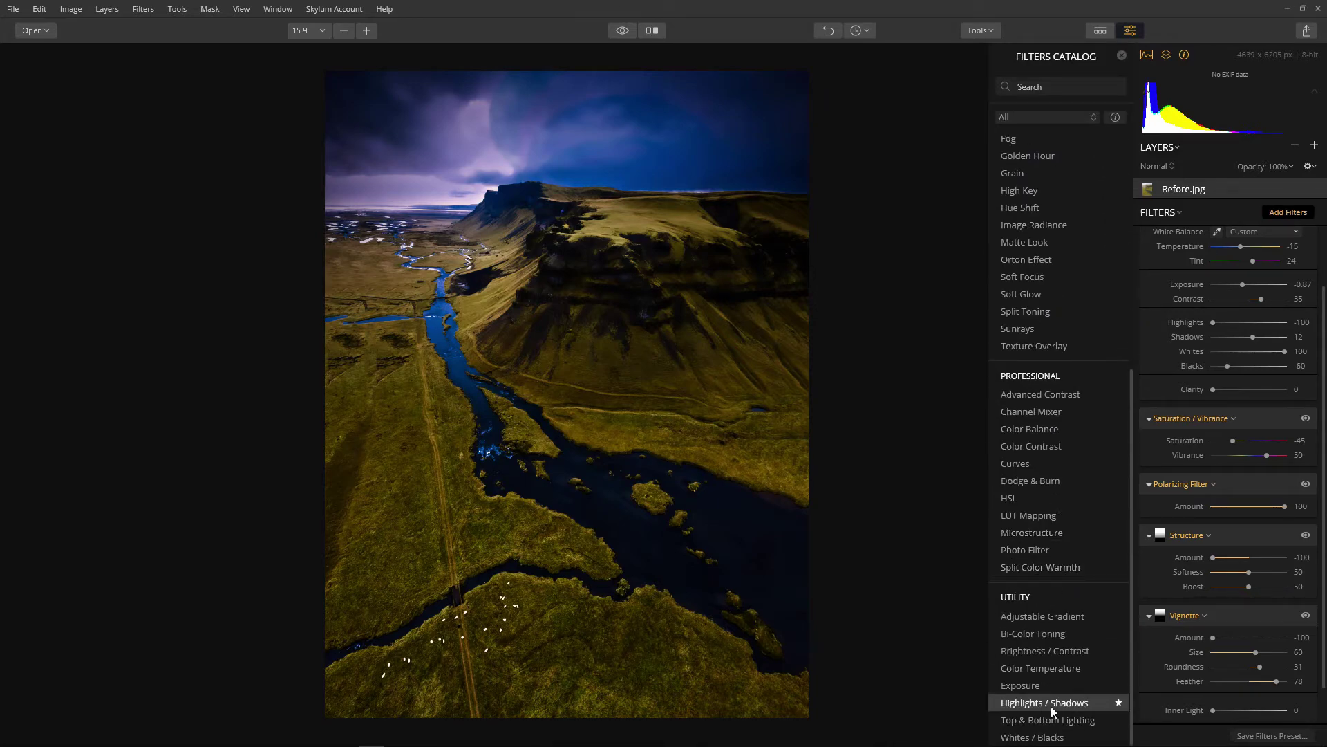
click(1049, 737)
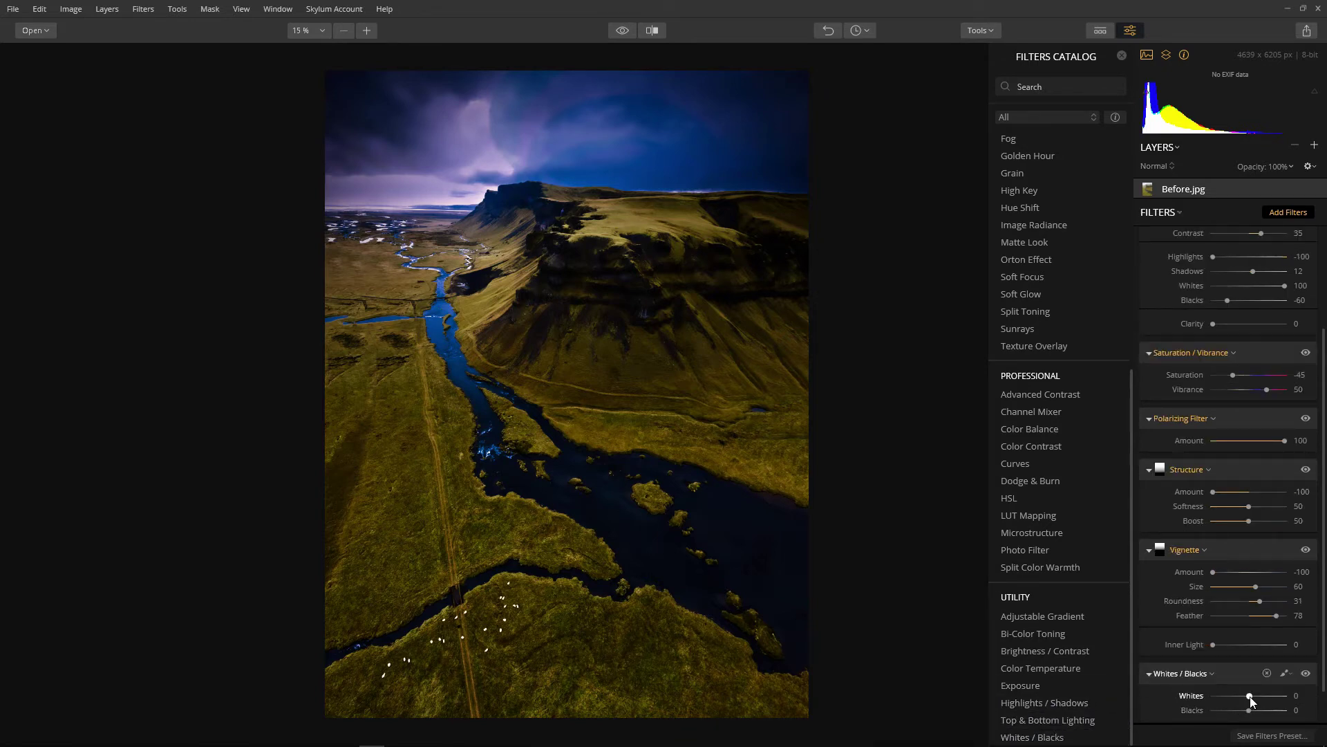
drag(1253, 701, 1272, 701)
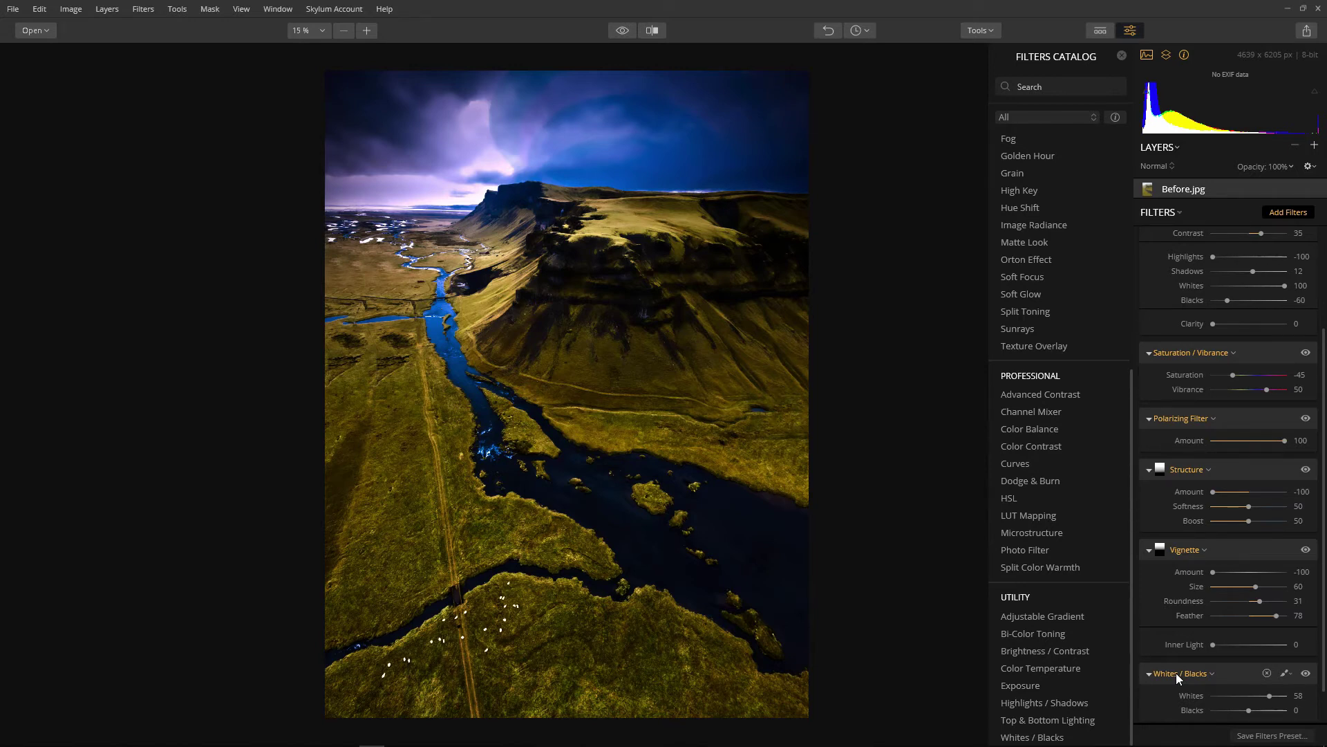
Step: Add an HSL filter with hues Red -25, Orange -49, Yellow -17, Green 100, Aqua 58, Blue -100
click(1013, 496)
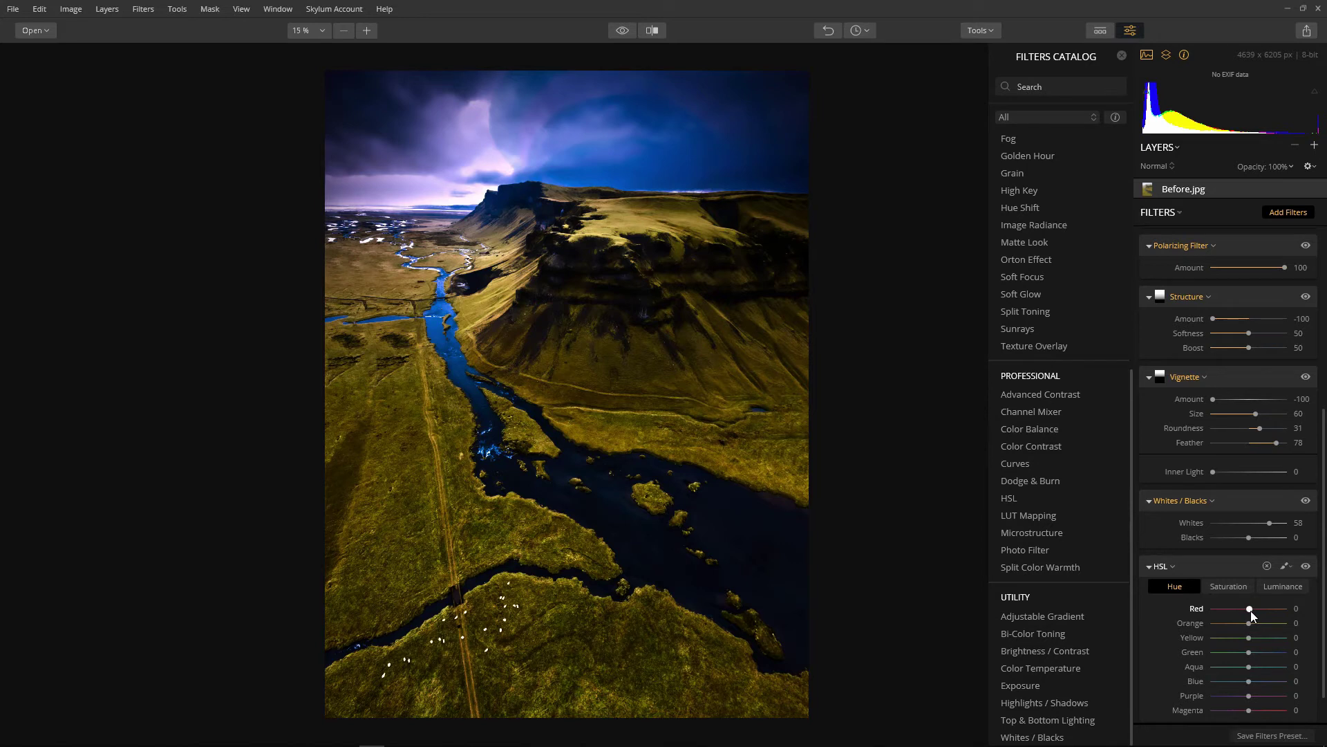
drag(1250, 612, 1241, 612)
drag(1240, 611, 1243, 612)
drag(1250, 624, 1233, 626)
drag(1233, 626, 1233, 628)
drag(1251, 644, 1245, 645)
drag(1250, 652, 1255, 652)
drag(1249, 667, 1271, 671)
drag(1248, 682, 1212, 683)
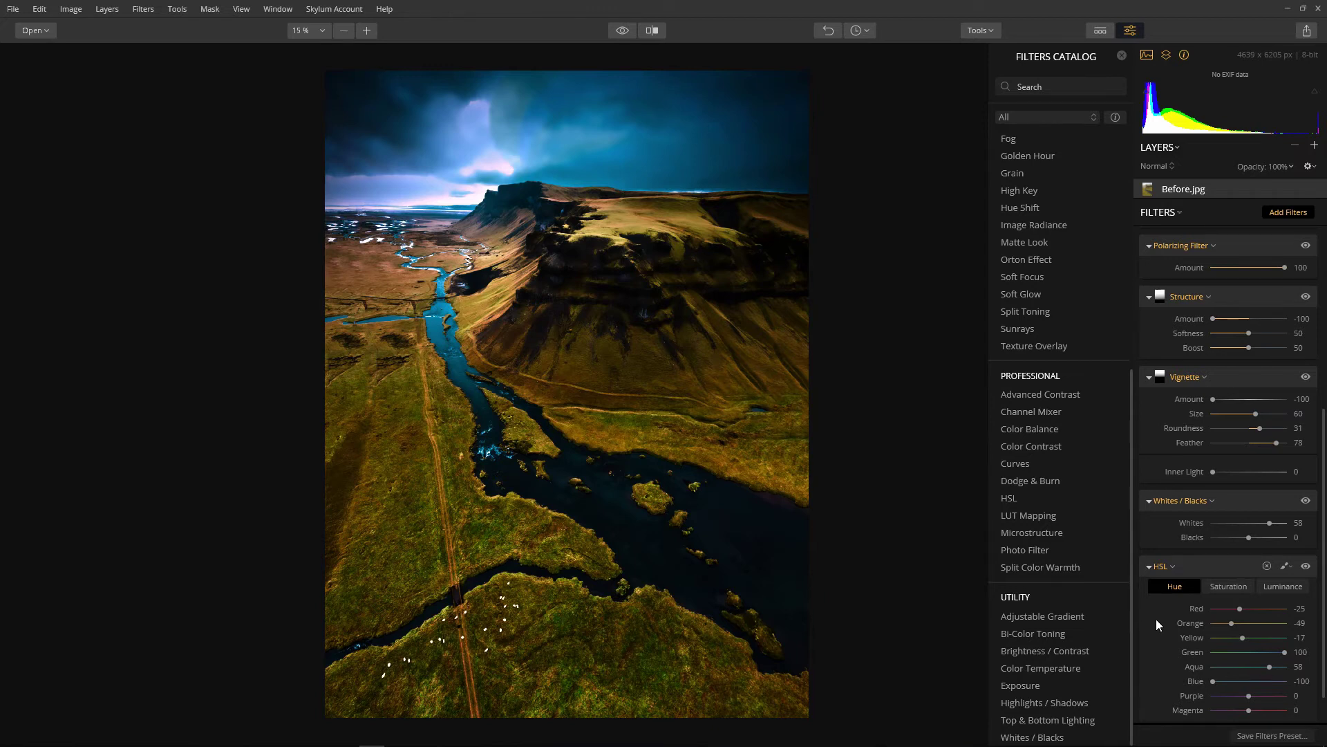
Step: Set HSL luminance to Yellow 33 and Green -54 to darken the greens
click(1225, 587)
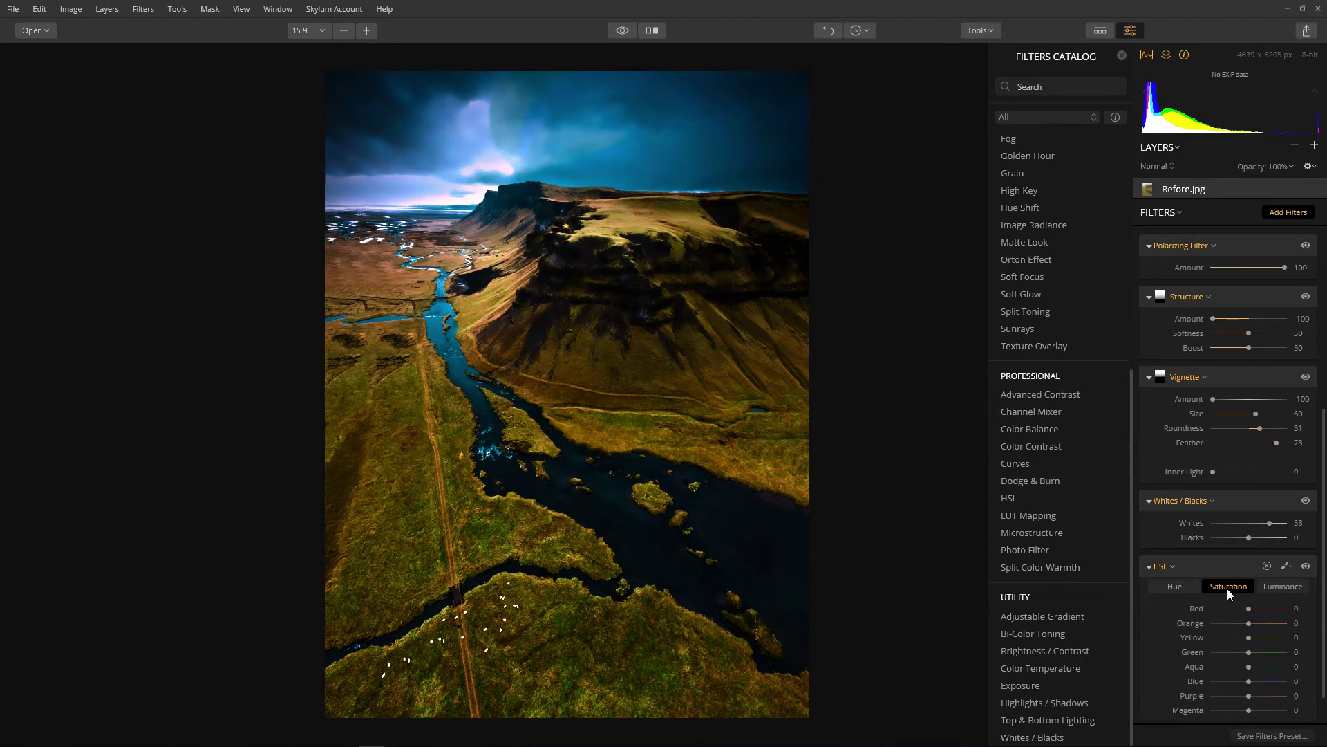
click(1275, 587)
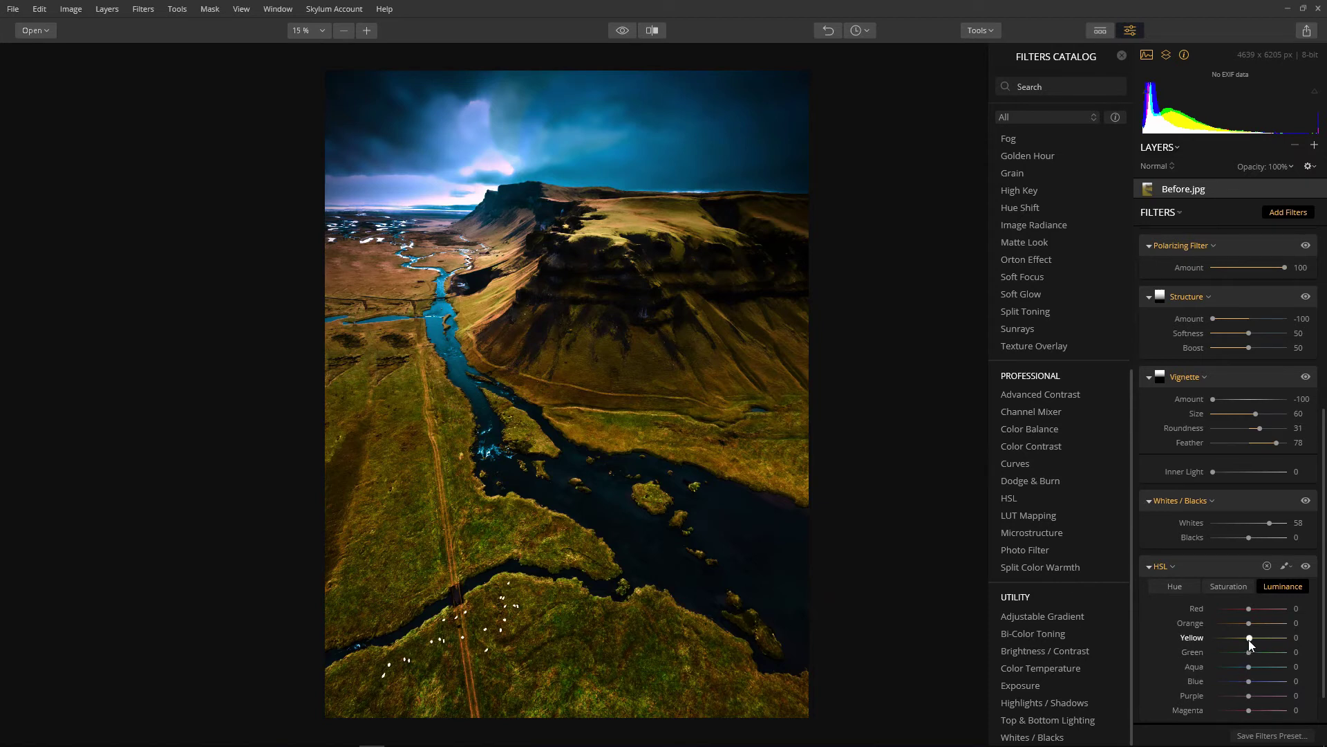
drag(1249, 640, 1249, 640)
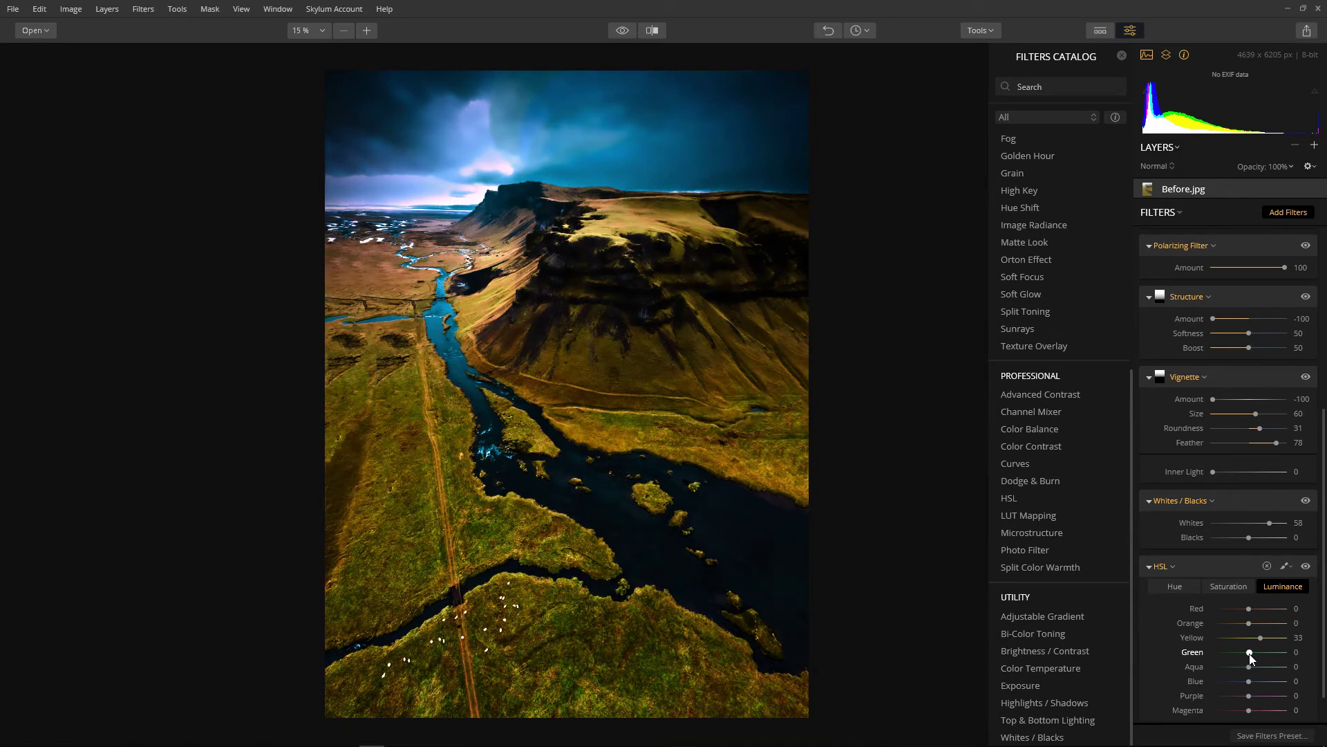
drag(1250, 653, 1231, 654)
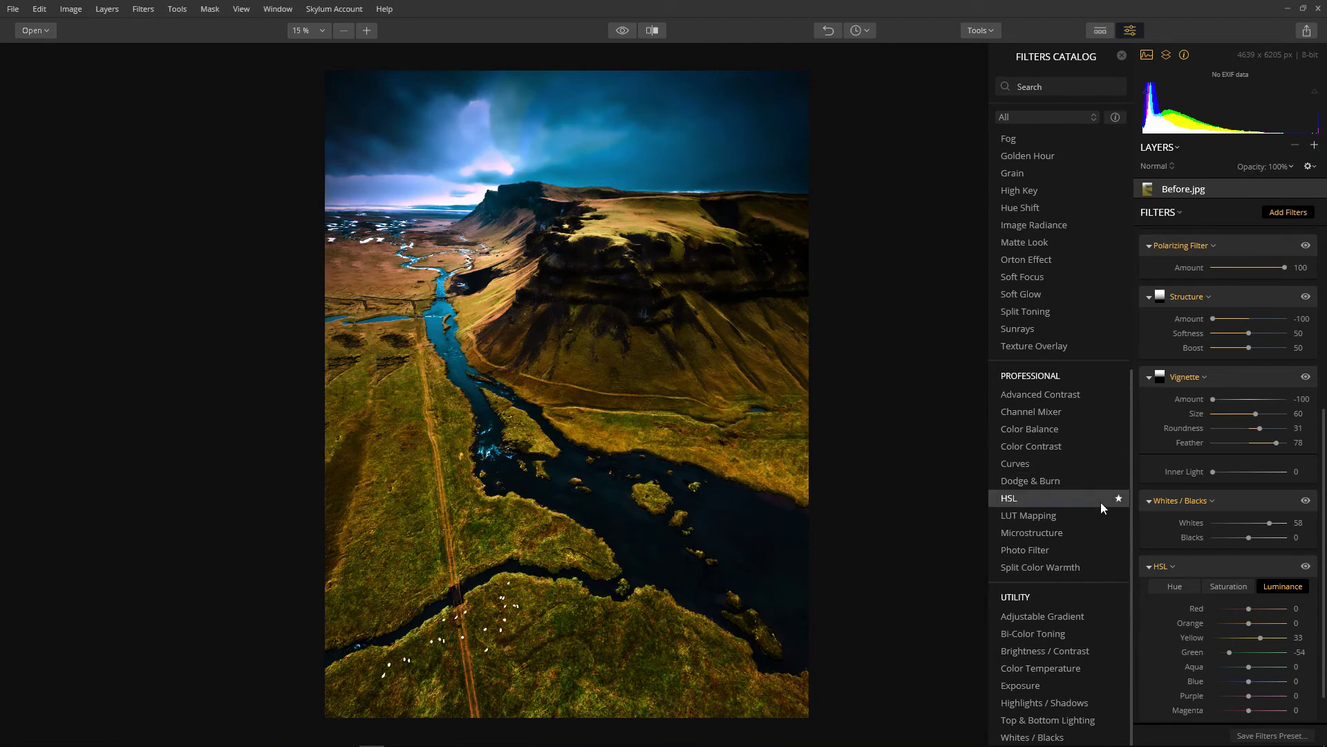
Step: Add Color Balance: shadows toward blue, midtones toward red, highlights Magenta-Green -27
click(1059, 431)
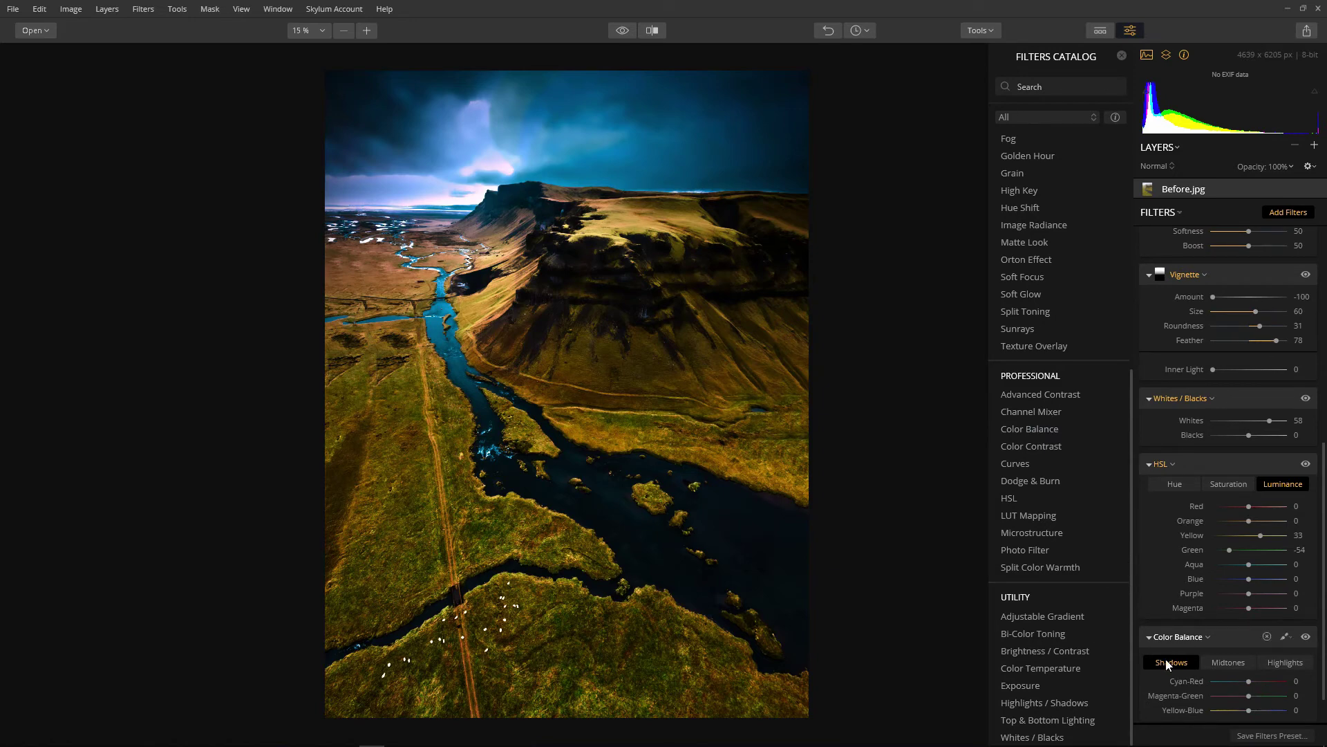
drag(1248, 682, 1252, 683)
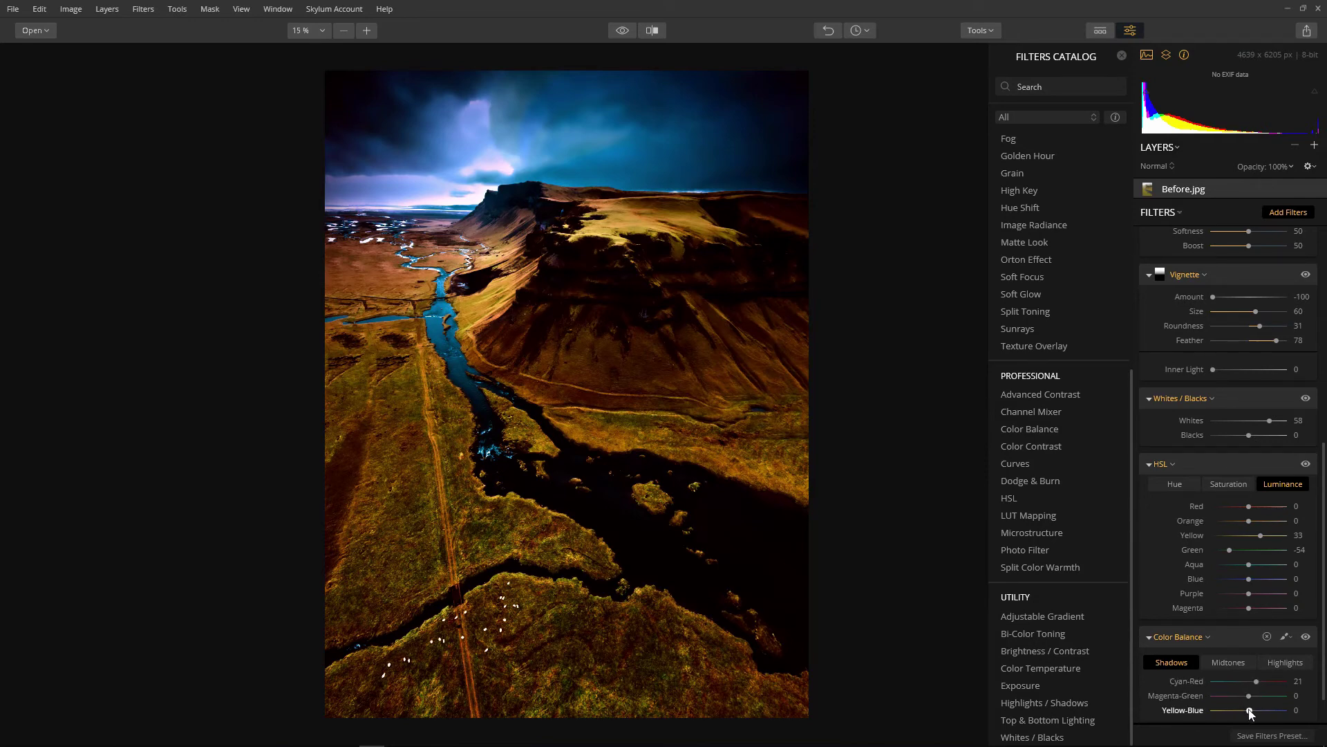
drag(1250, 712, 1257, 713)
click(1231, 663)
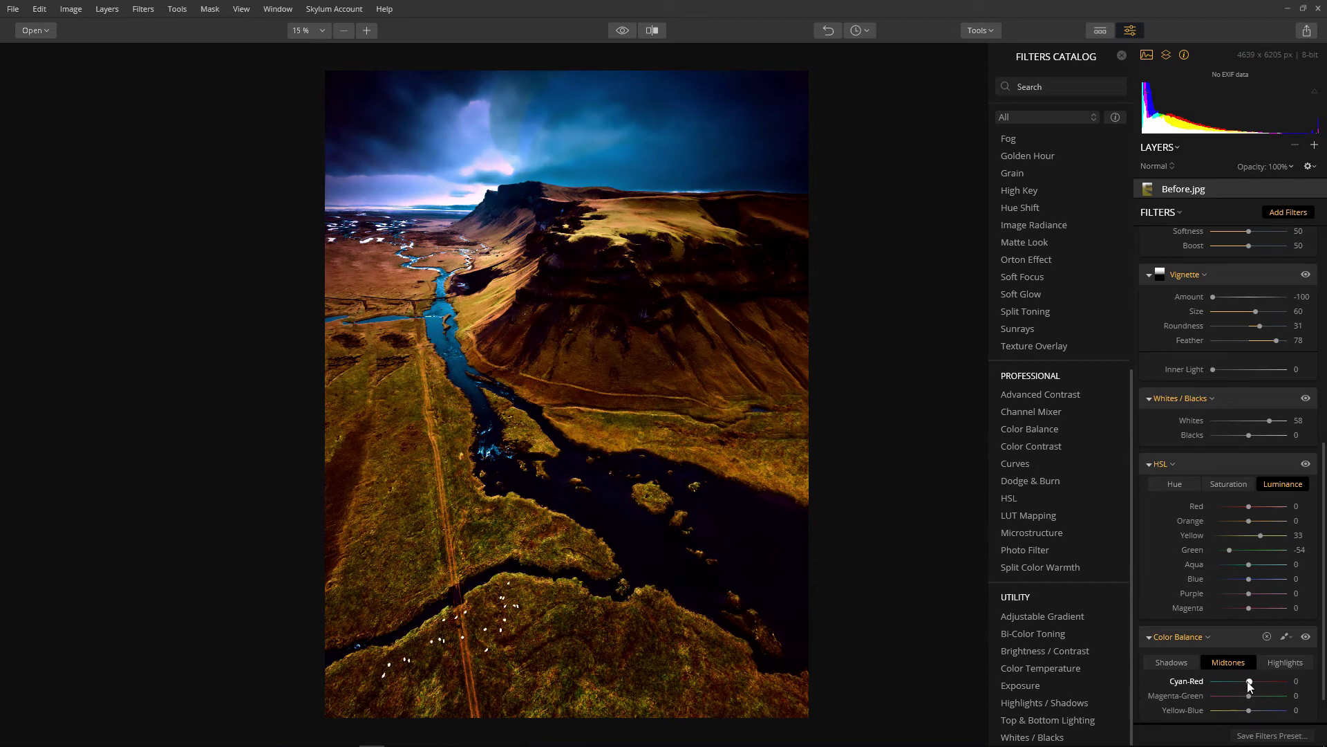
drag(1251, 683, 1259, 685)
click(1271, 663)
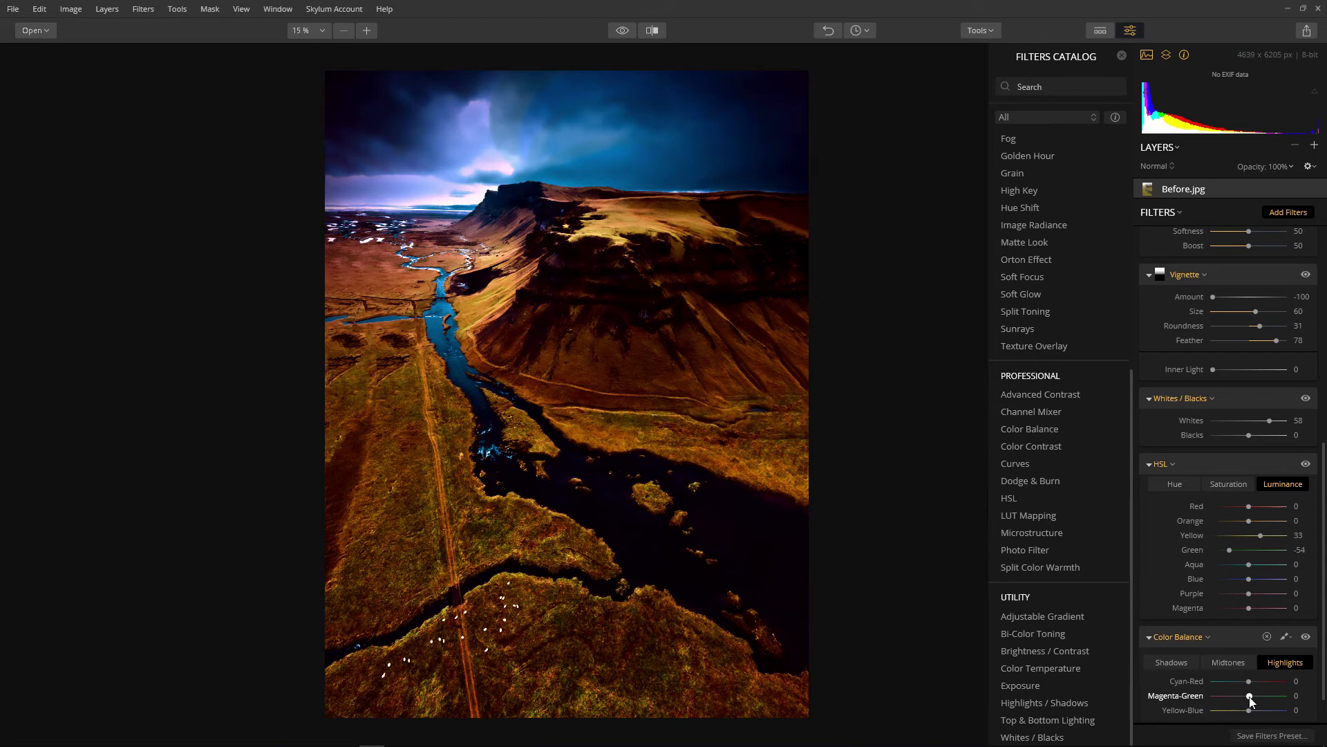
drag(1250, 696, 1240, 696)
Step: Mask Color Balance with a top-down gradient covering the sky and mountain tops
click(1289, 636)
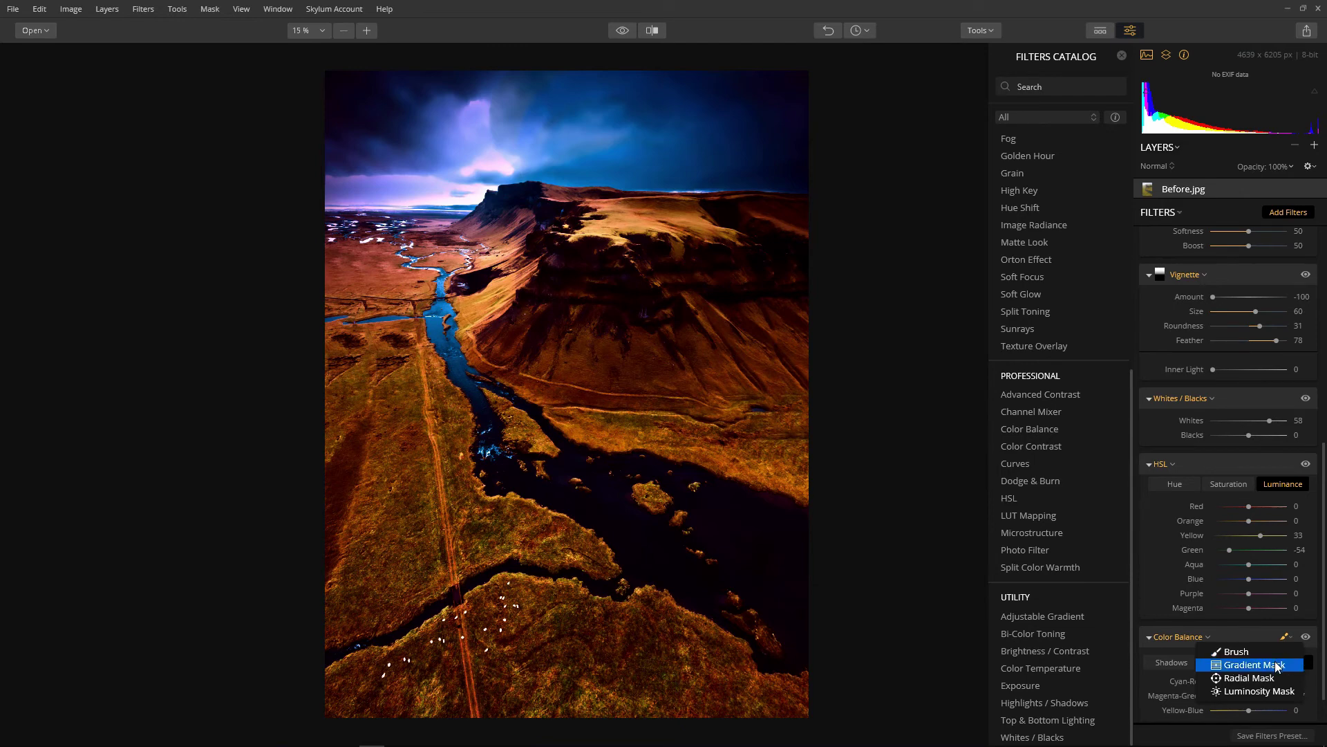
click(1255, 665)
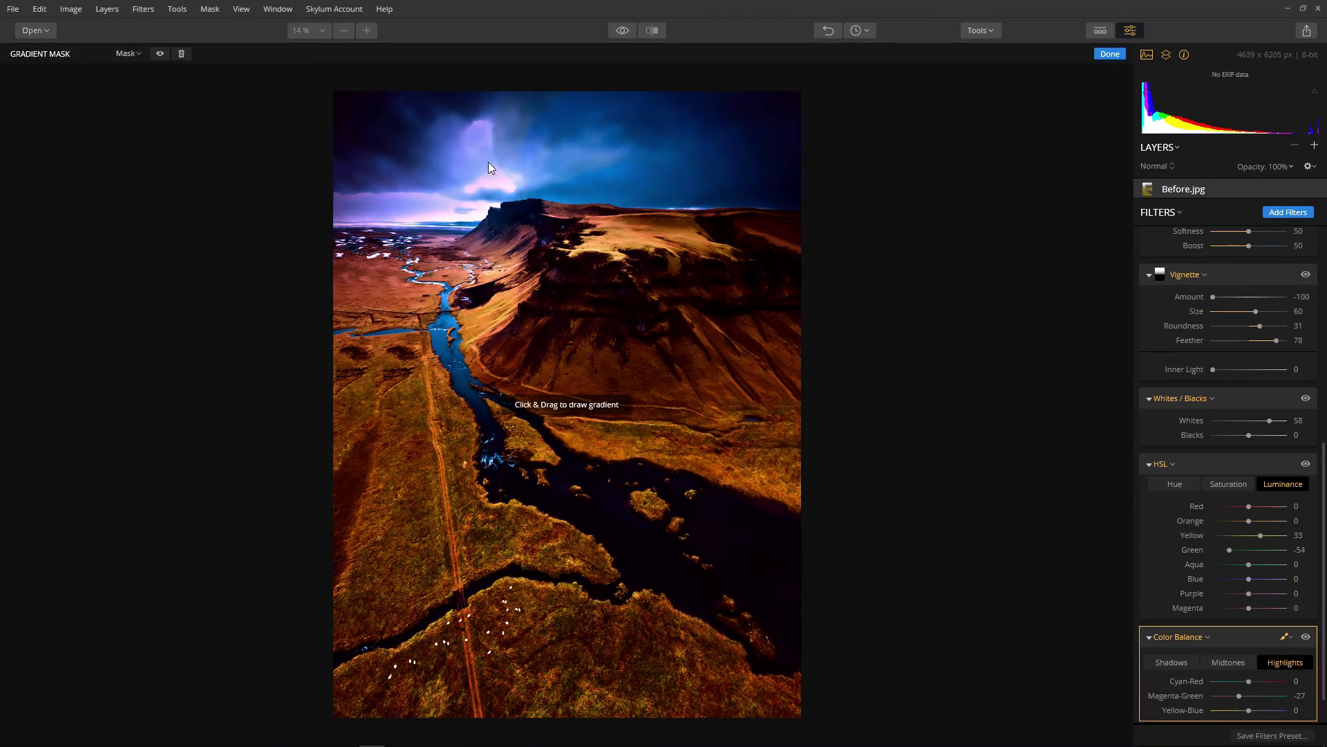
drag(488, 161, 490, 353)
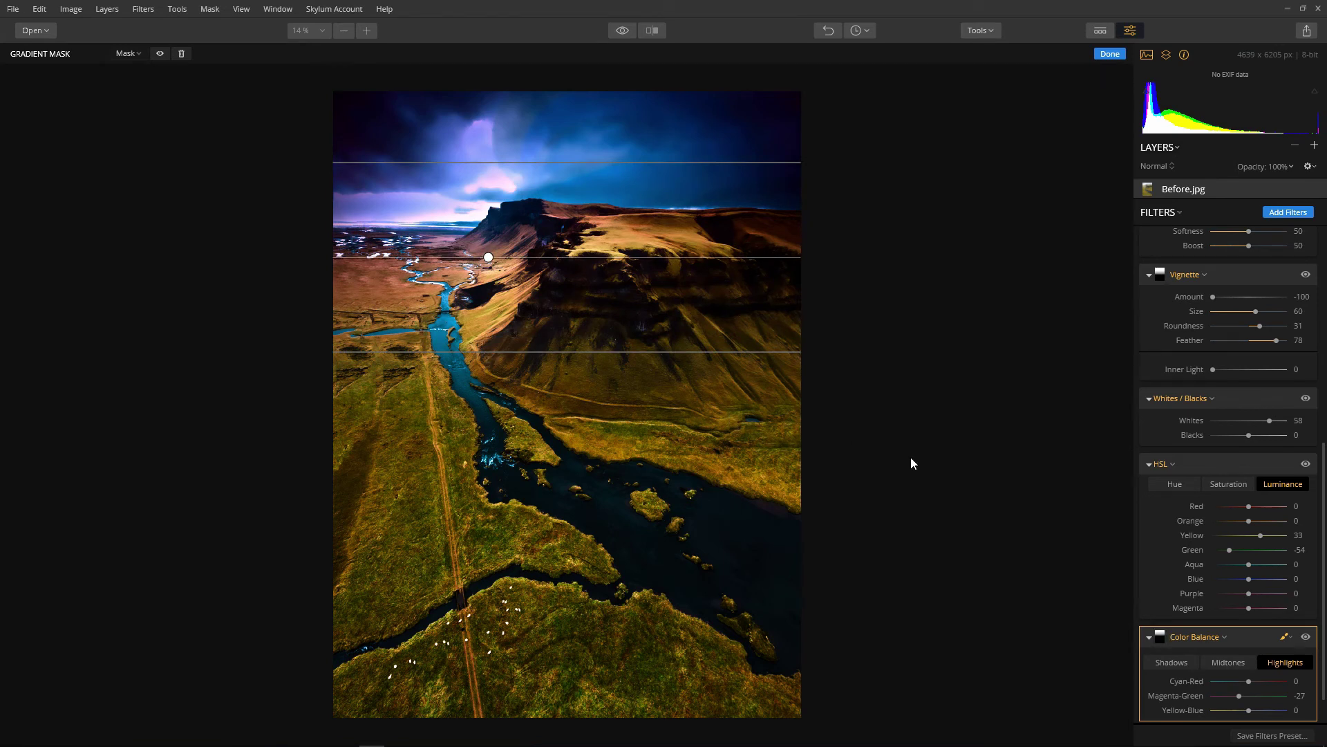
click(1284, 636)
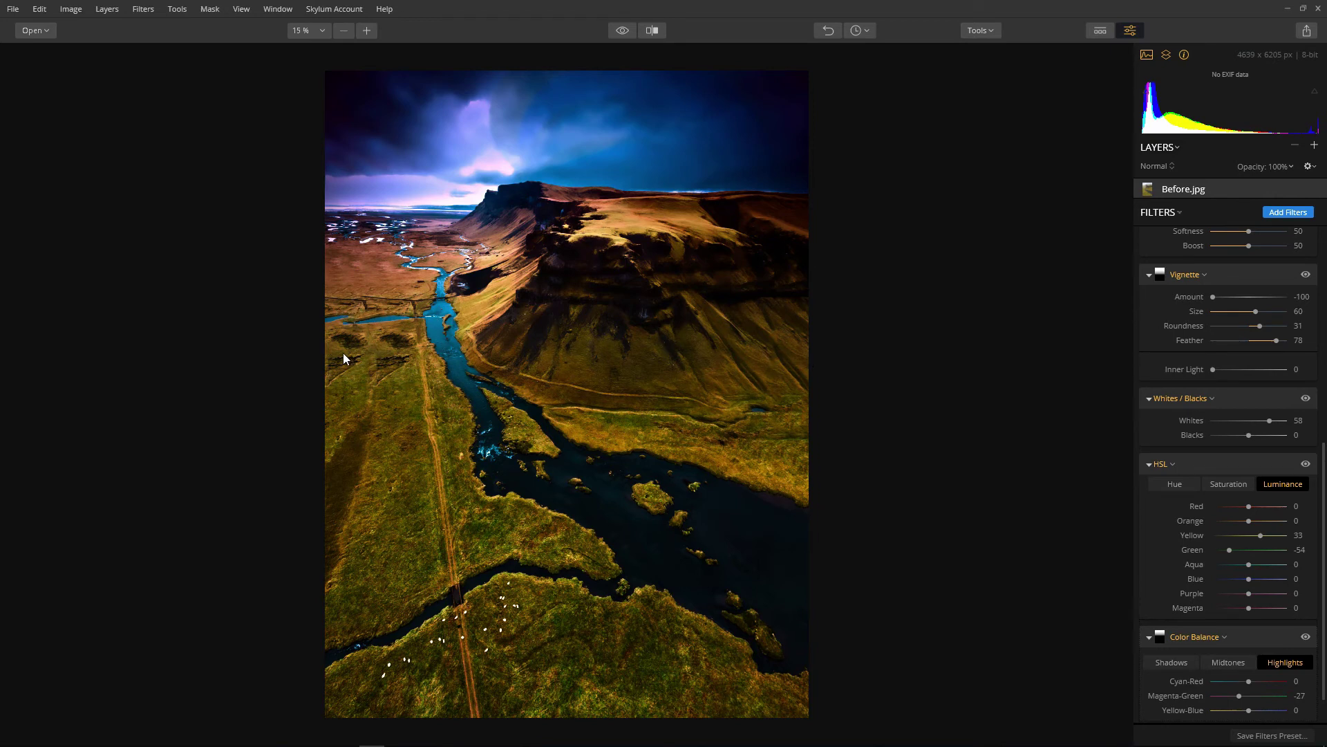
Step: Switch to the Clone & Stamp tool and reduce the brush size to 22
click(981, 32)
click(997, 74)
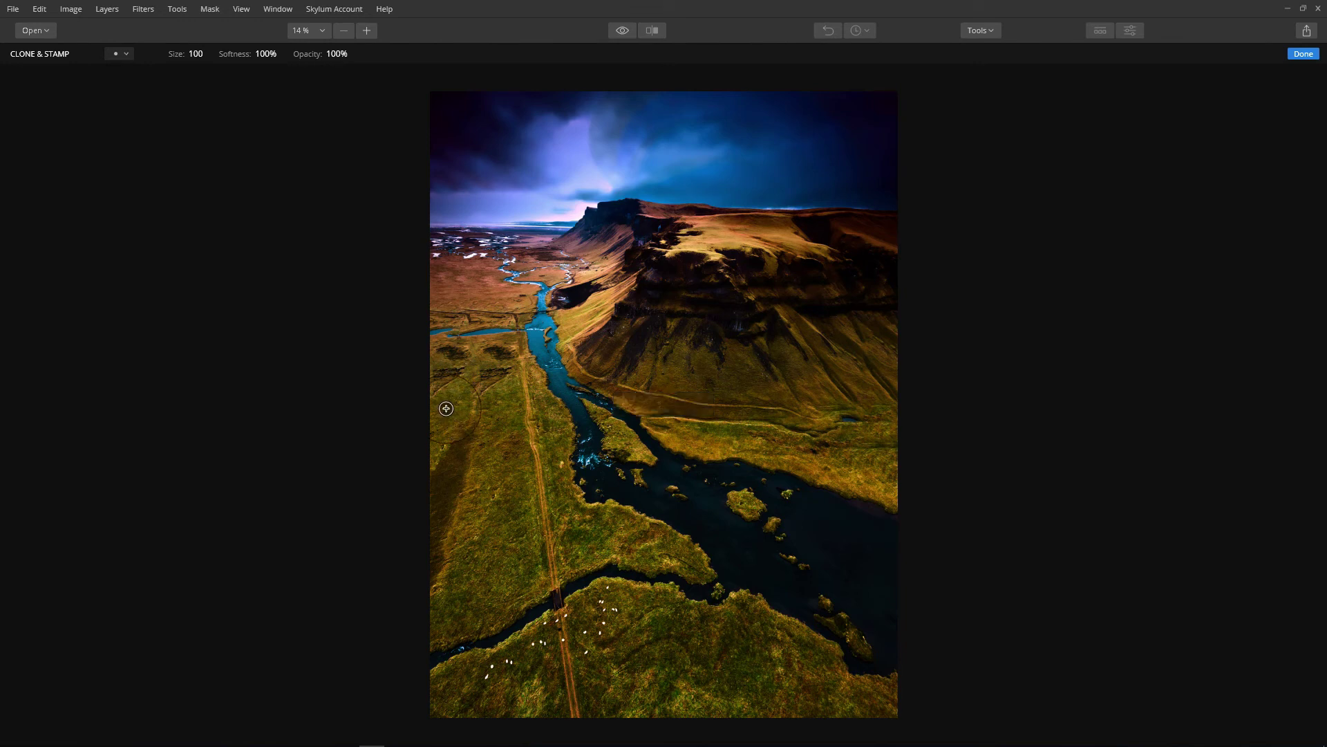
right_click(524, 408)
drag(516, 441, 499, 440)
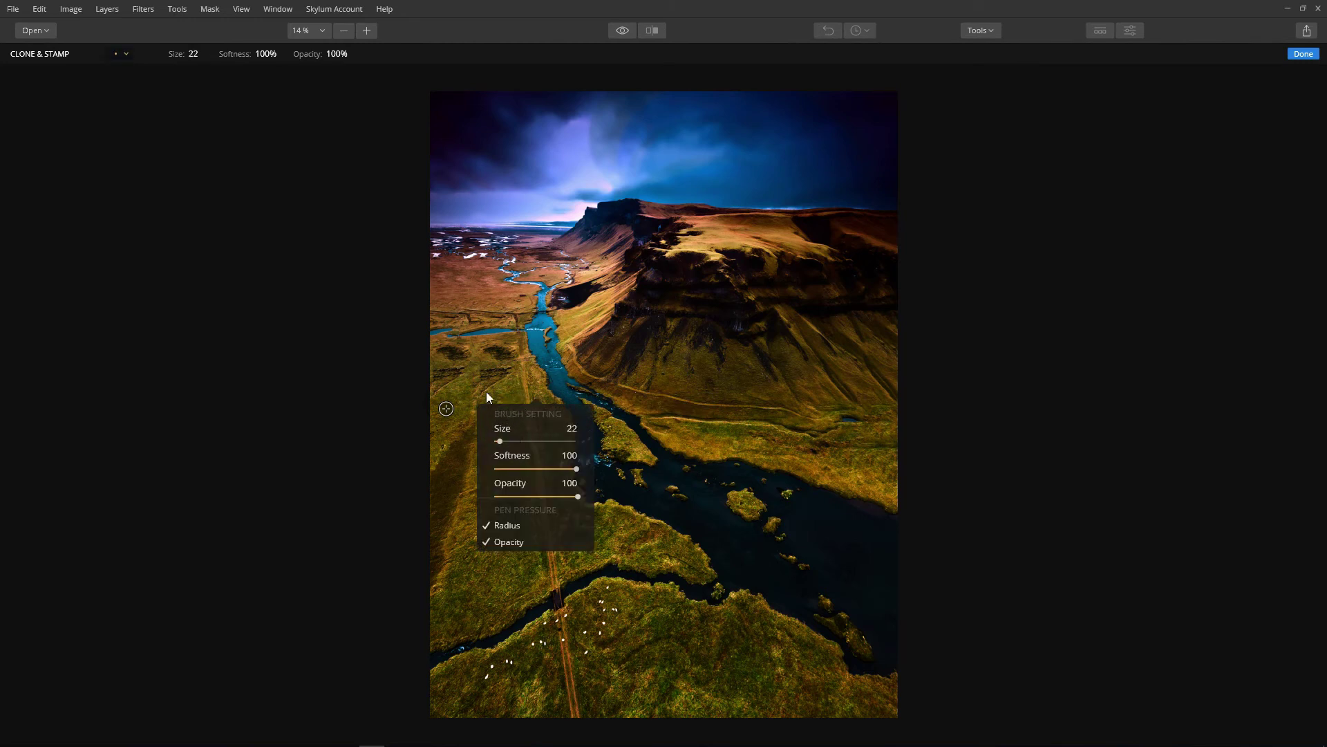
click(464, 373)
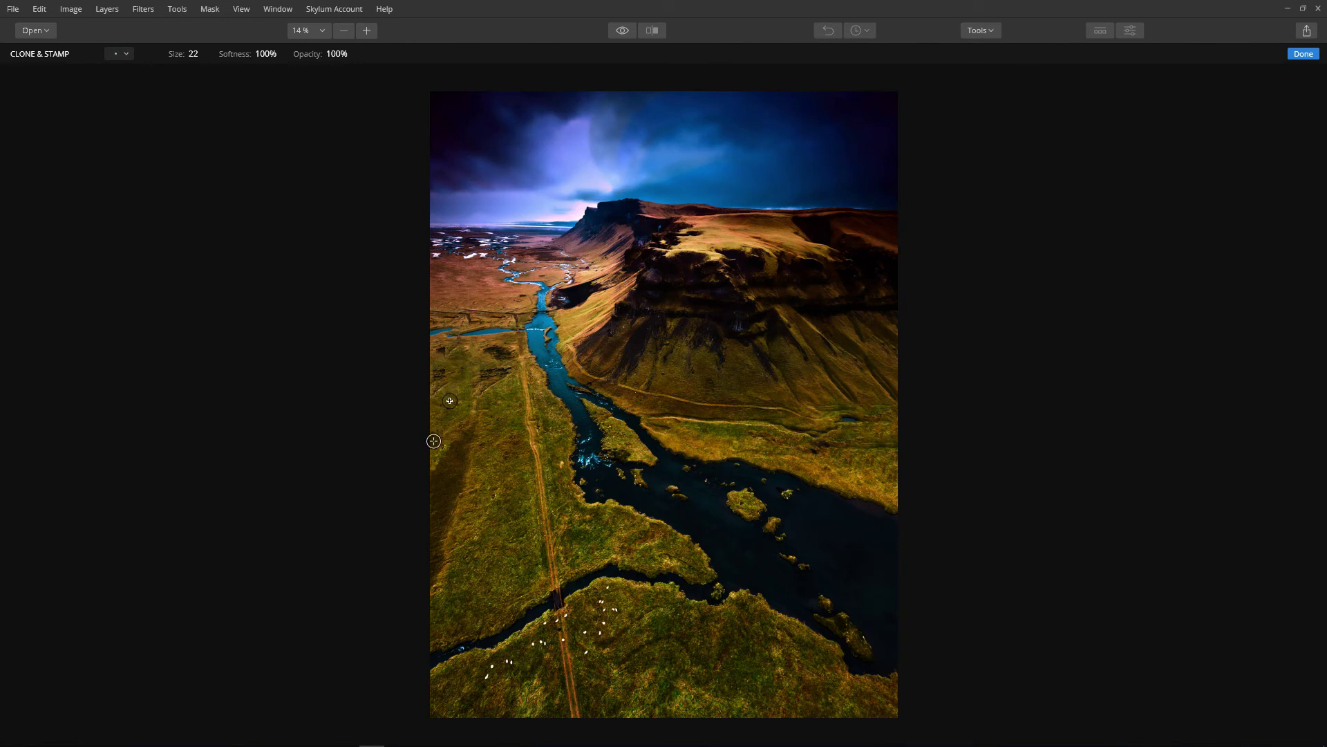
Step: Set a clone source in the grassy field on the left of the valley
alt+click(434, 372)
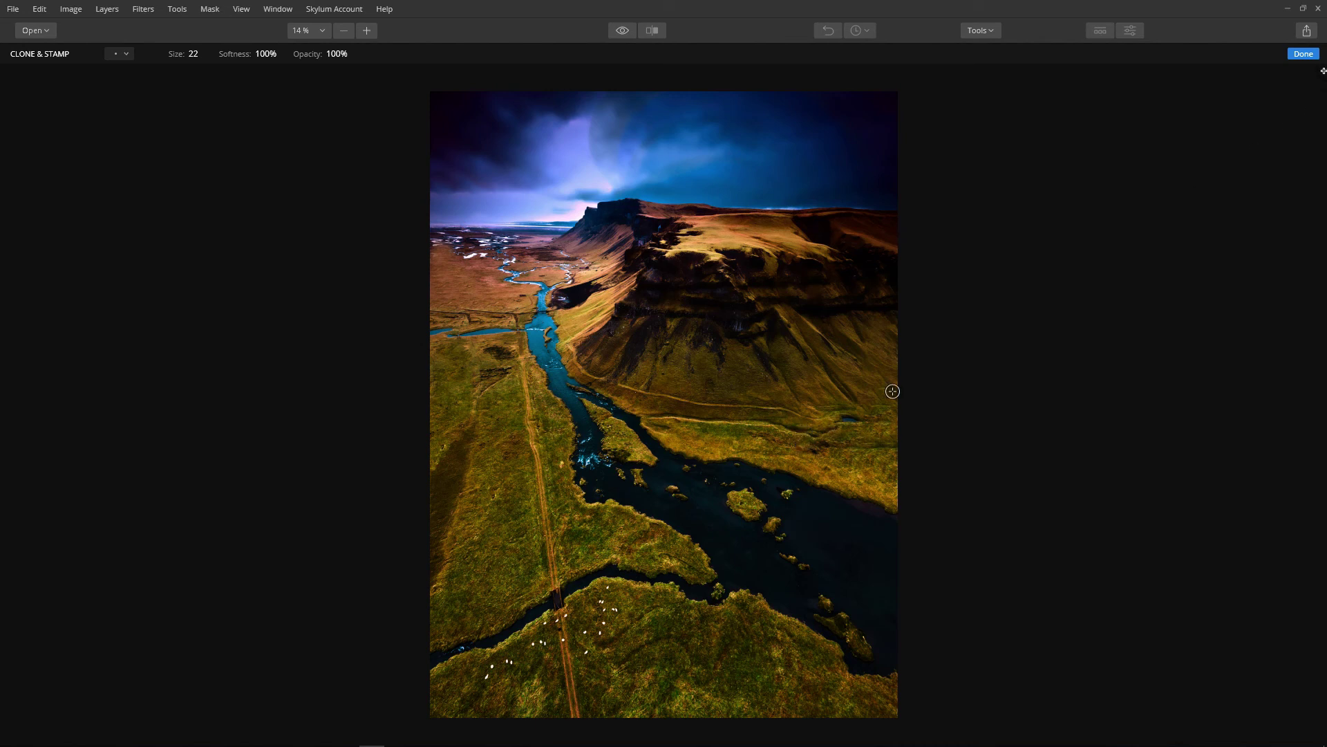
Step: Apply the cloning as a Clone & Stamp layer and browse the Filters Catalog
click(1305, 55)
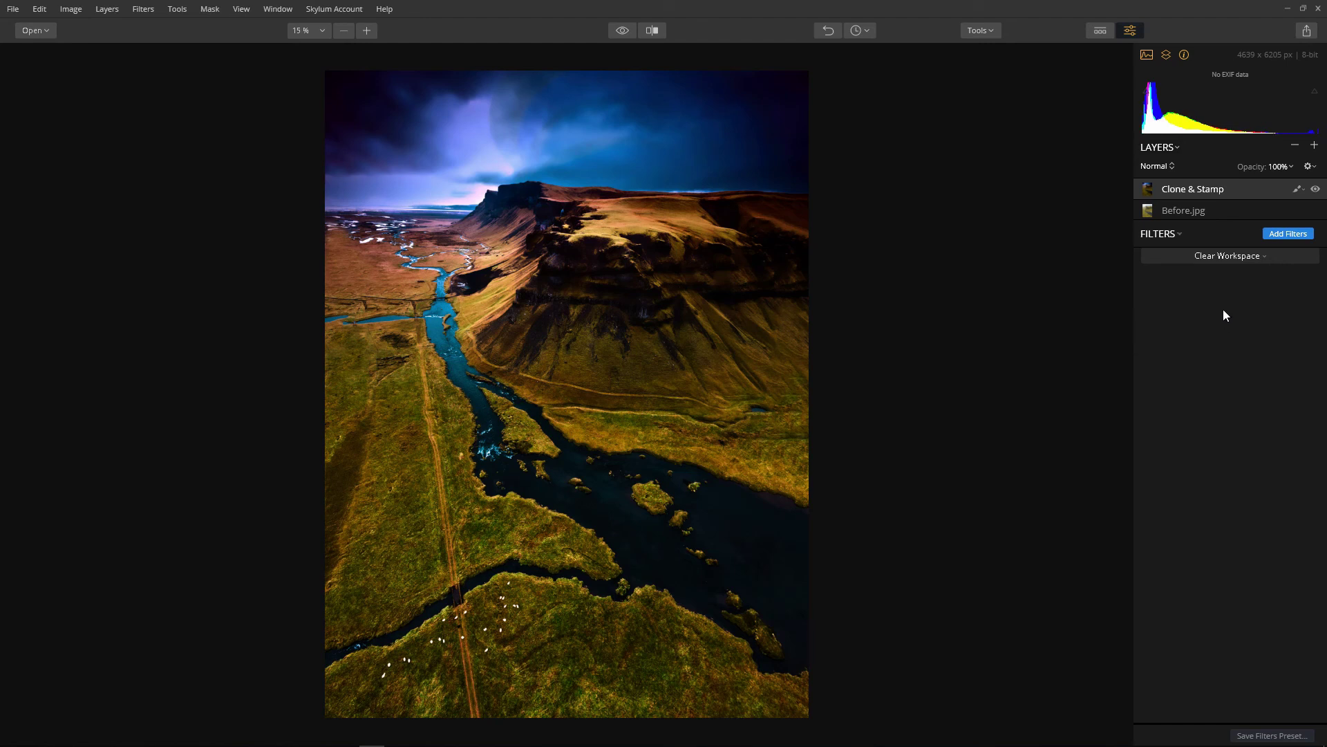
click(1284, 233)
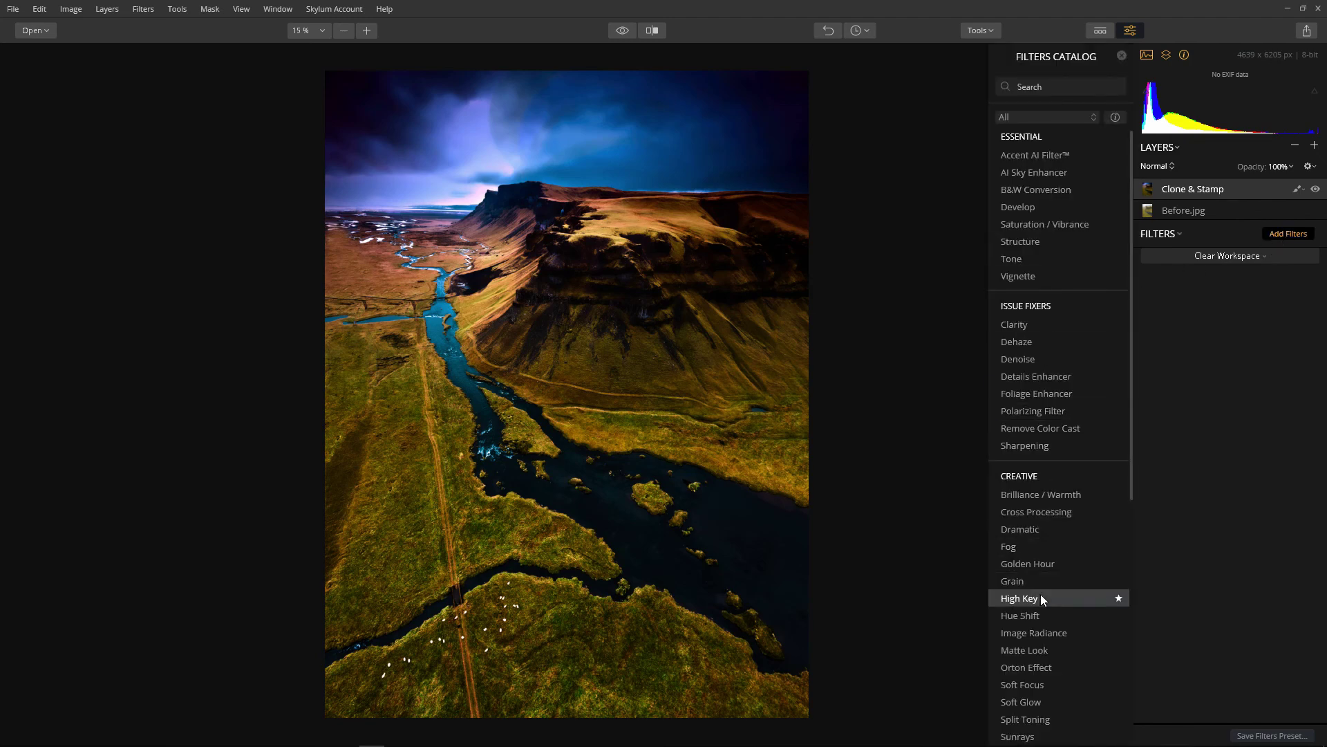
scroll(1041, 596, down, 3)
Step: Add Sunrays with the sun centre above the mountains at X 33, Y 15
click(1023, 636)
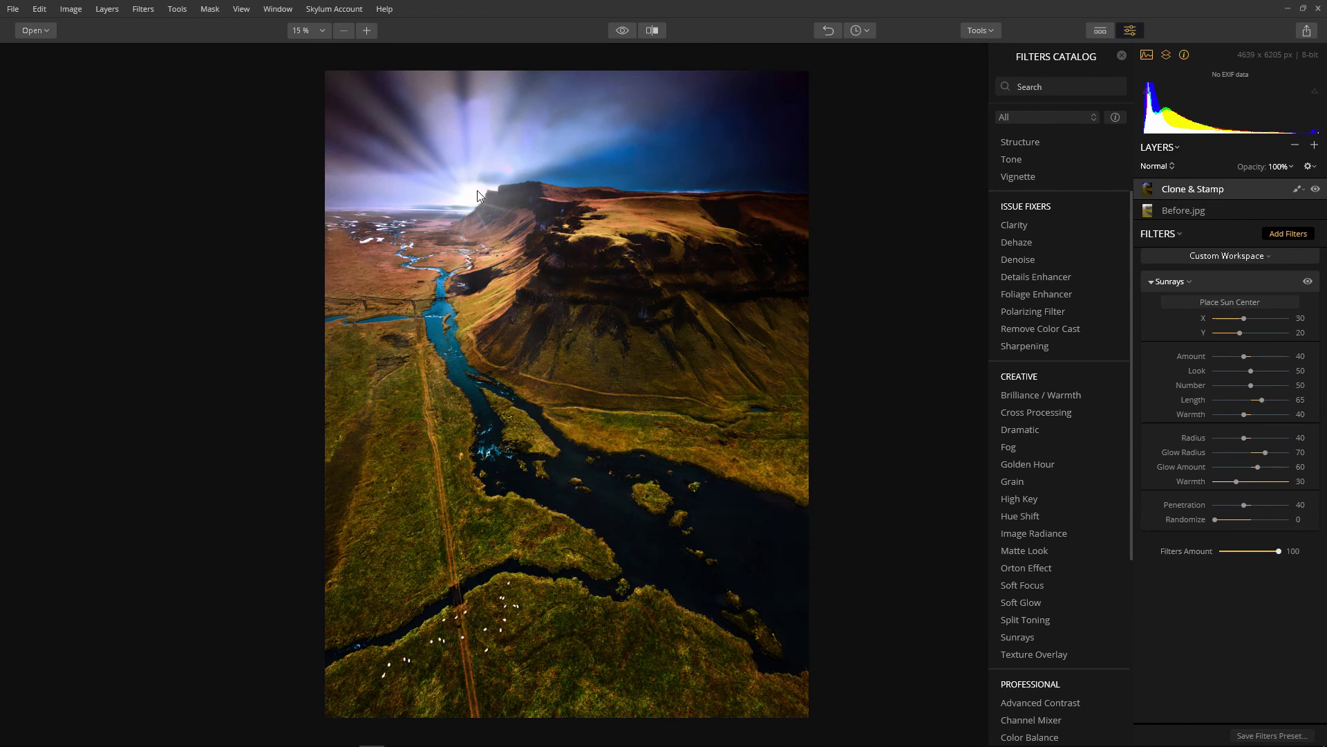
click(1217, 304)
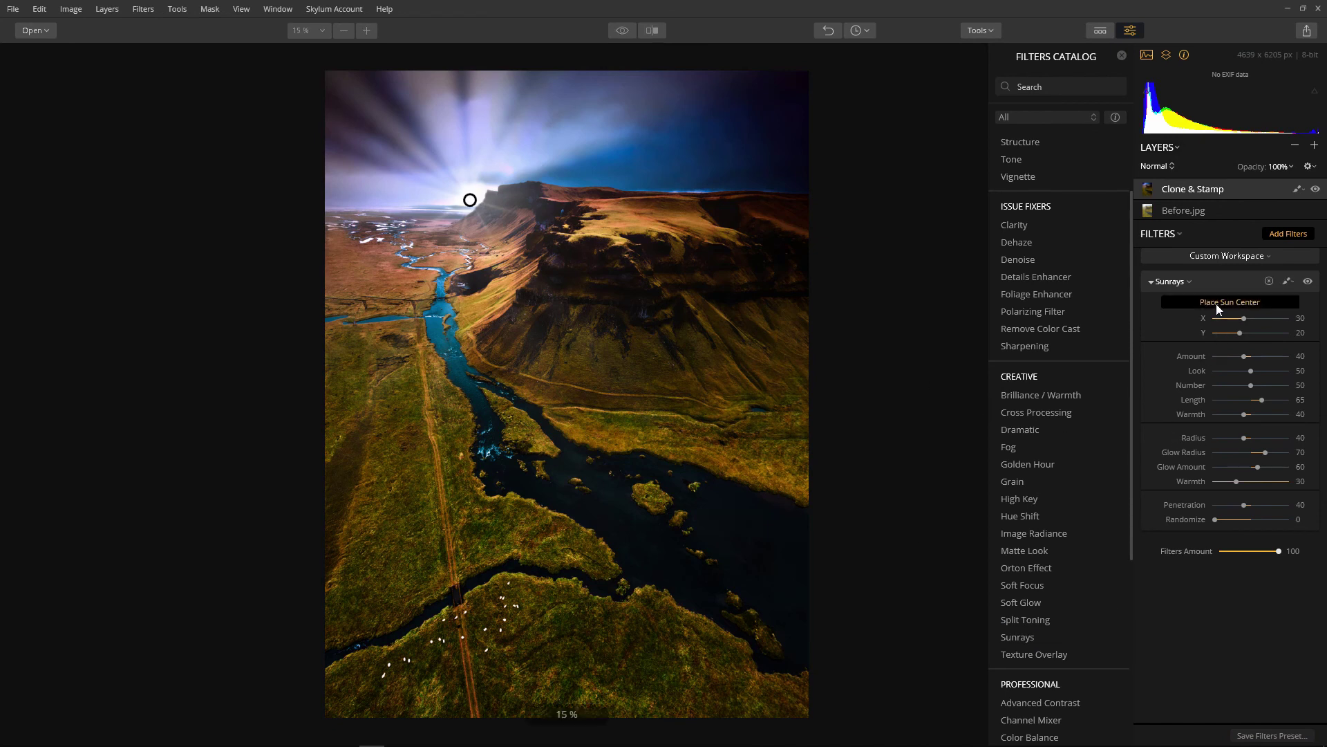
drag(469, 199, 483, 166)
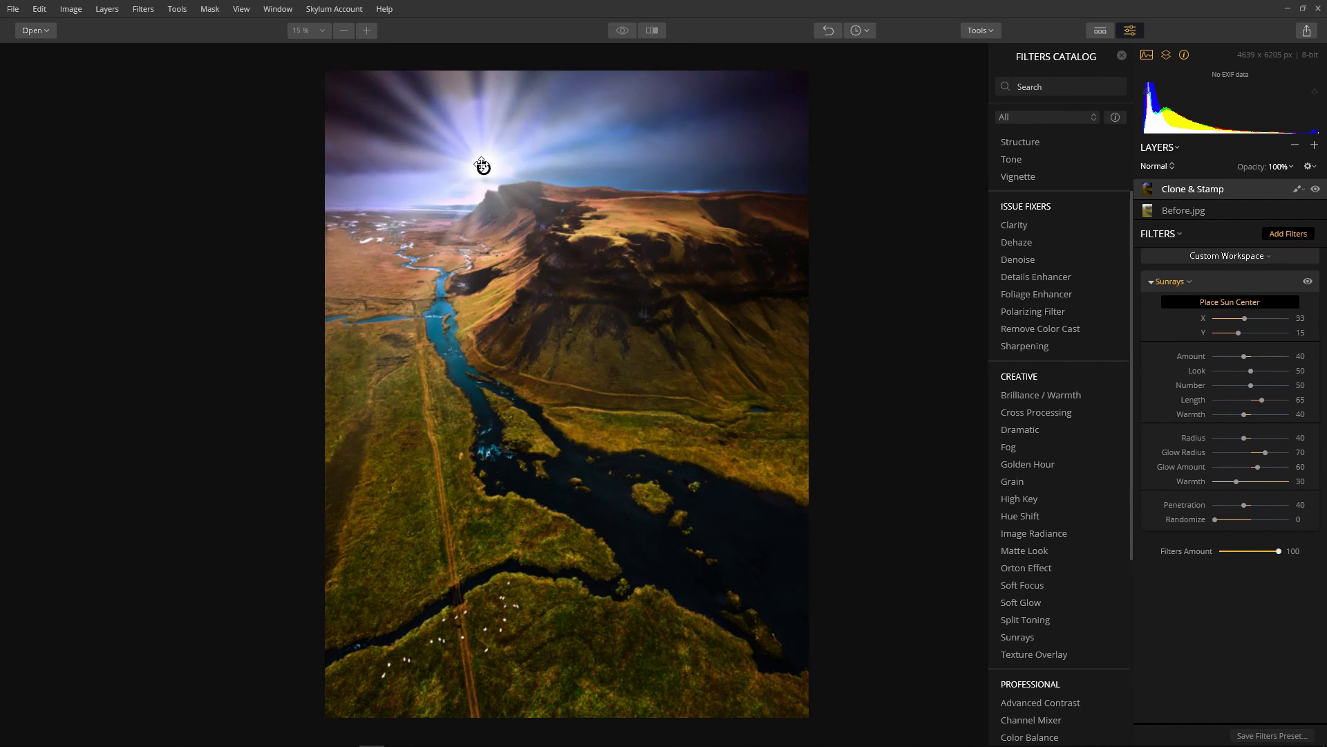
click(1194, 302)
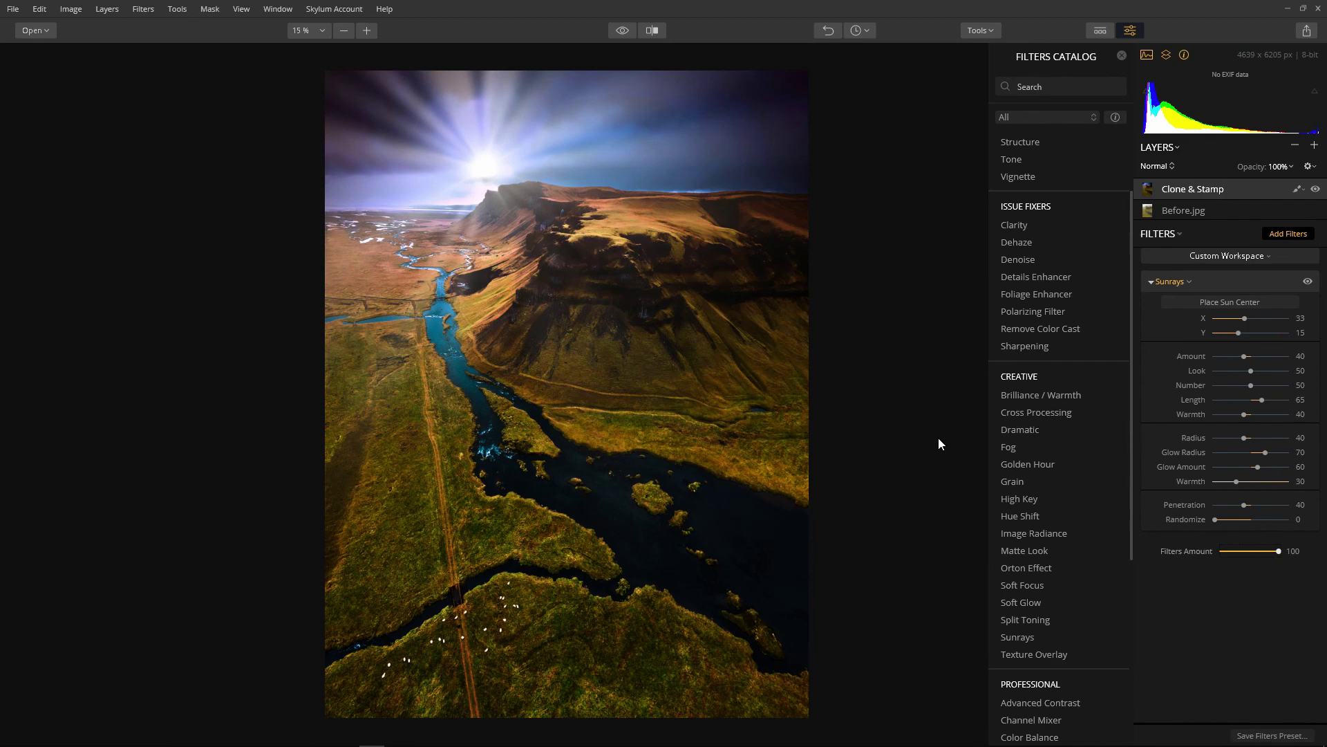
click(623, 33)
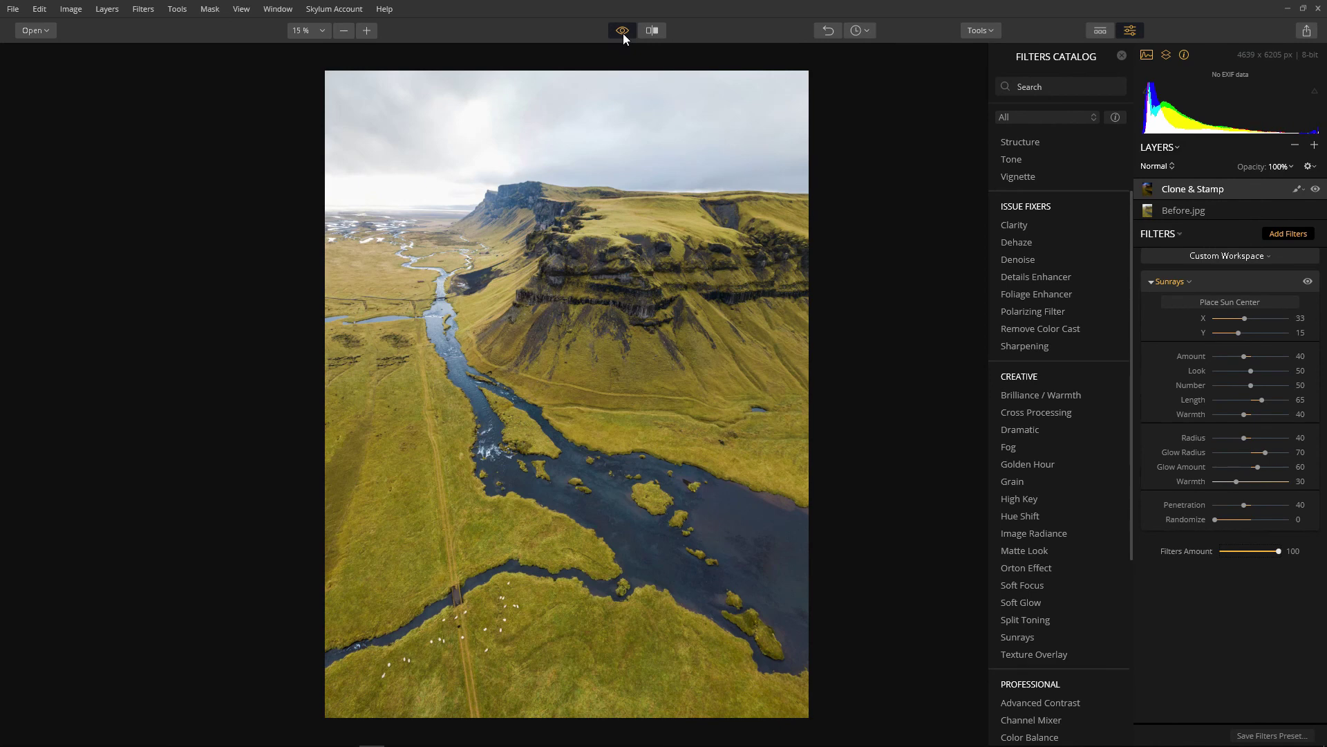
click(624, 33)
click(624, 33)
click(623, 33)
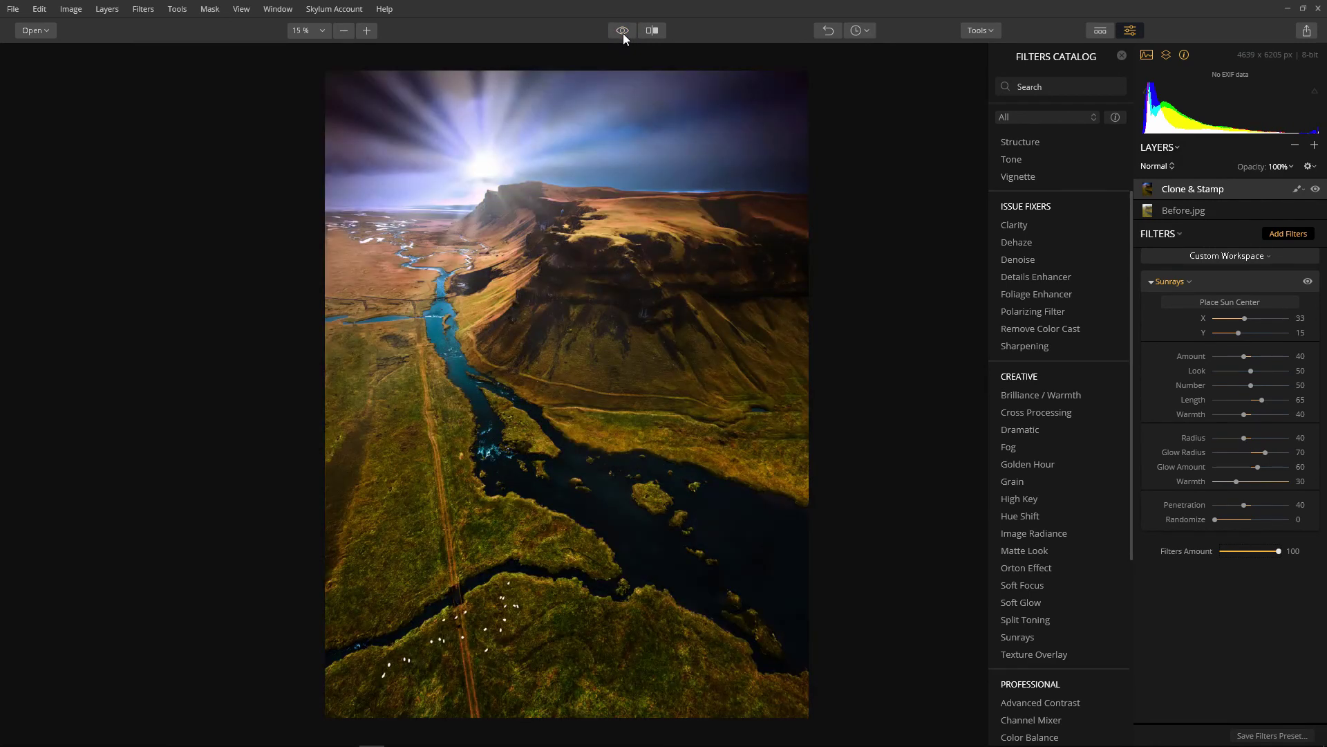